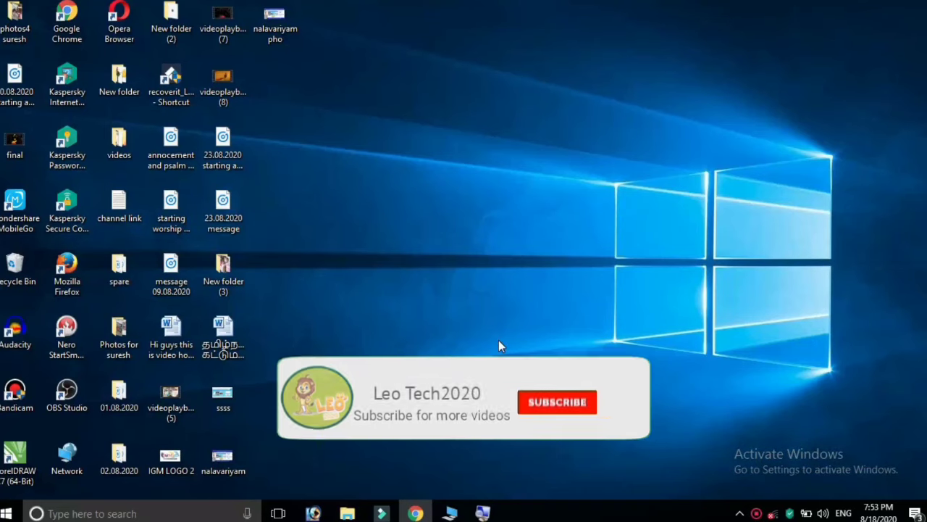
Step: Launch Adobe Photoshop 7.0 from its taskbar icon
{"action": "left_click", "coordinate": [313, 513]}
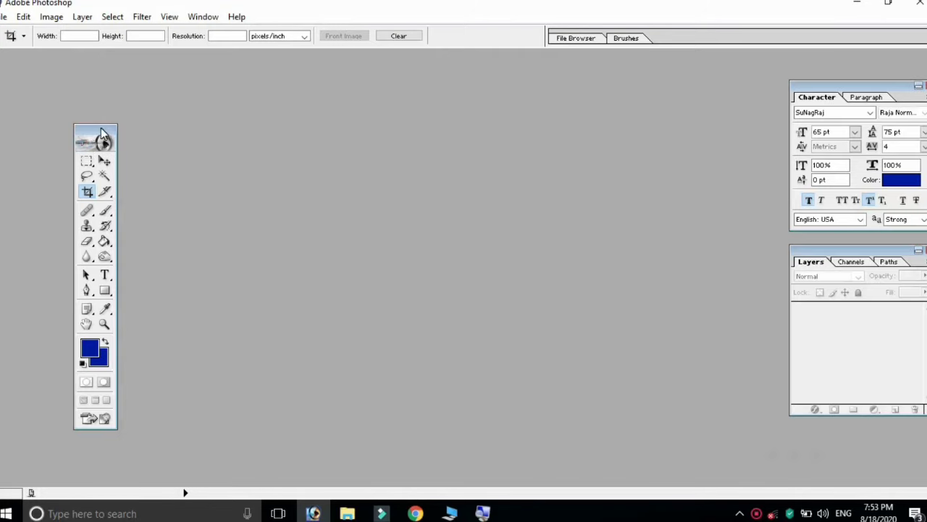
Step: Move the tool palette aside and browse to Local Disk (E:) in the Open dialog
{"action": "left_click_drag", "start_coordinate": [107, 133], "coordinate": [24, 126]}
{"action": "left_click_drag", "start_coordinate": [22, 92], "coordinate": [27, 90]}
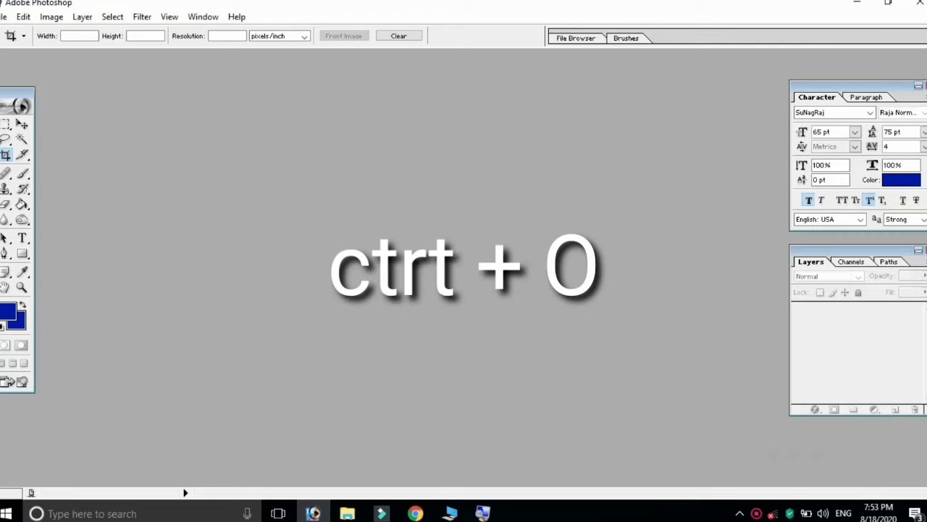
{"action": "key", "text": "ctrl+o"}
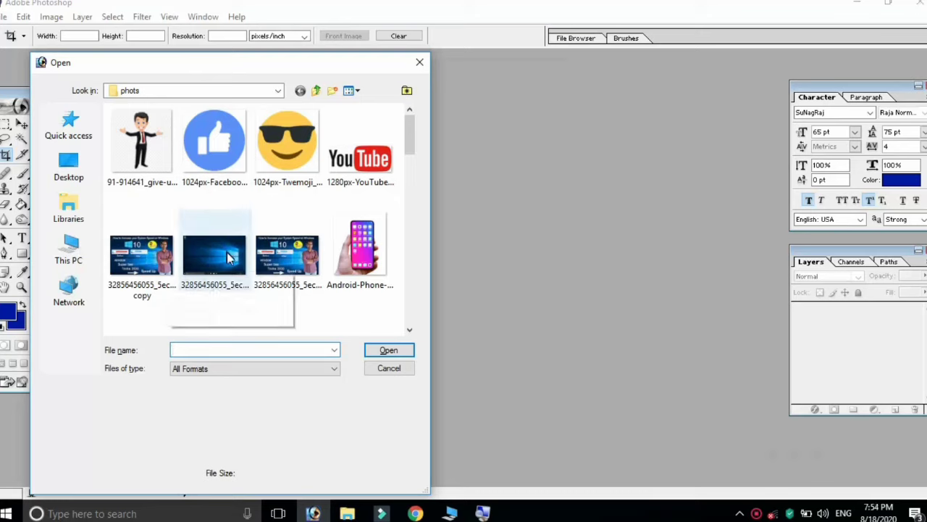
{"action": "left_click", "coordinate": [71, 259]}
{"action": "scroll", "coordinate": [200, 241], "scroll_direction": "down", "scroll_amount": 3}
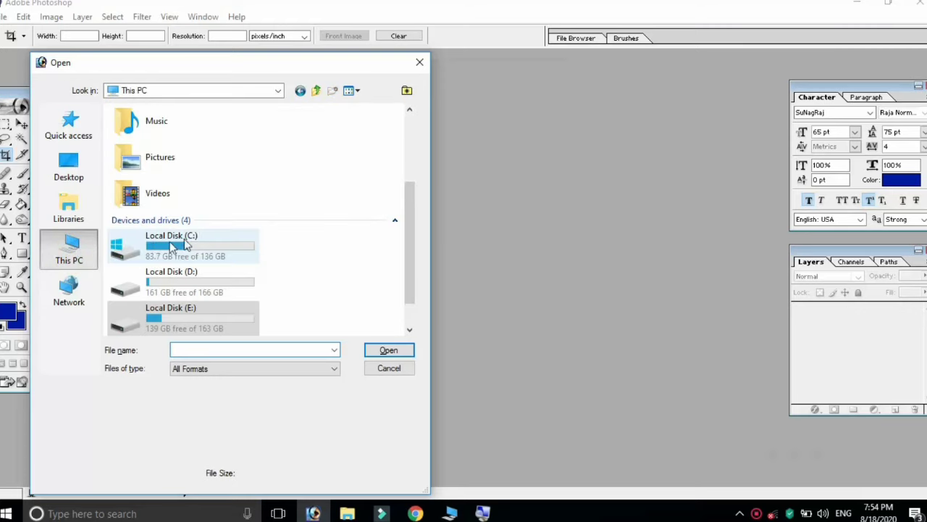
{"action": "double_click", "coordinate": [196, 286]}
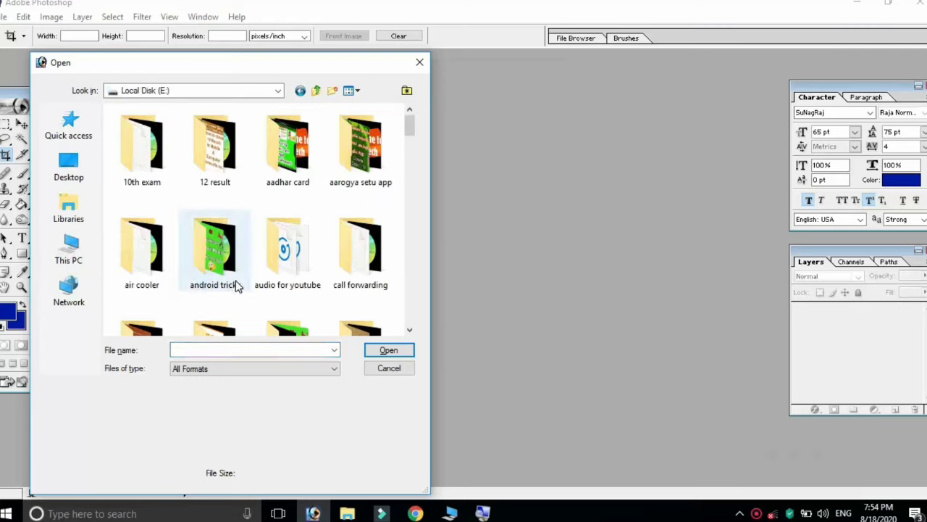
Step: Open the phots.jpg portrait from the phots folder
{"action": "key", "text": "p"}
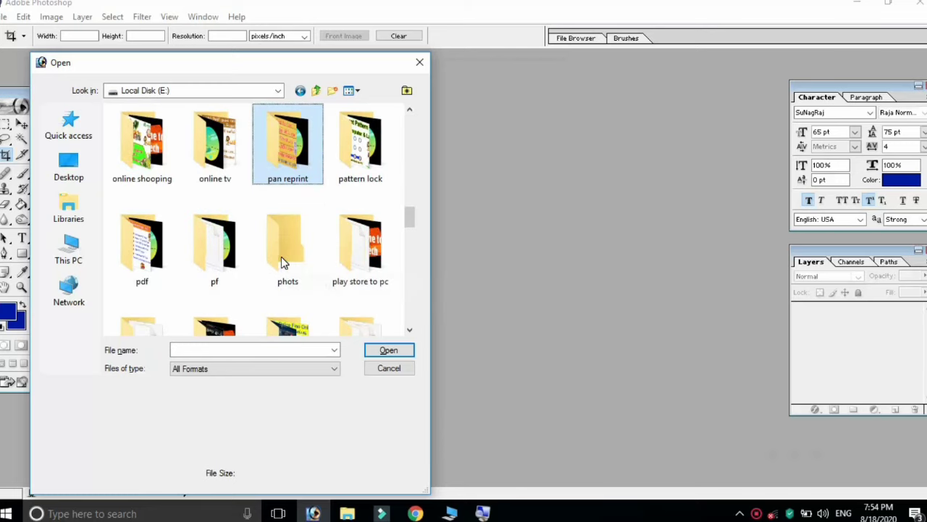
{"action": "key", "text": "p"}
{"action": "key", "text": "p"}
{"action": "key", "text": "p"}
{"action": "key", "text": "p"}
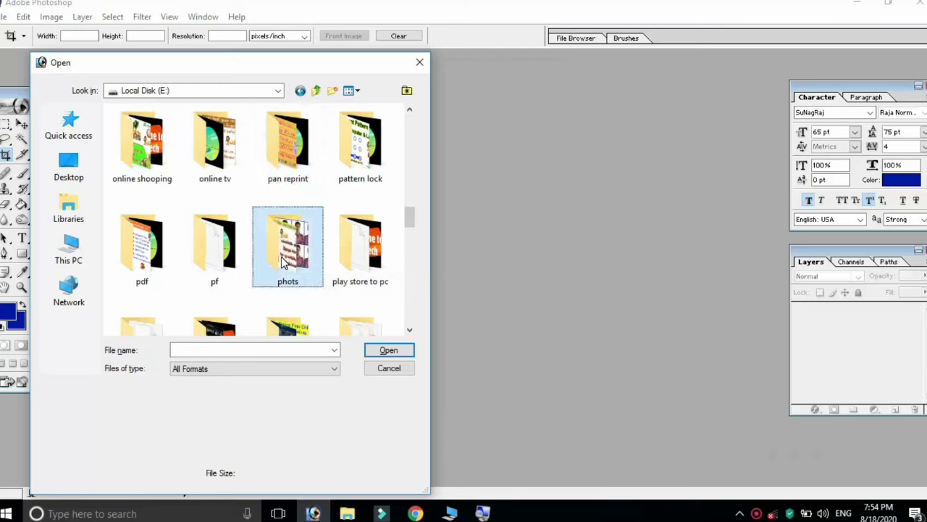
{"action": "double_click", "coordinate": [282, 262]}
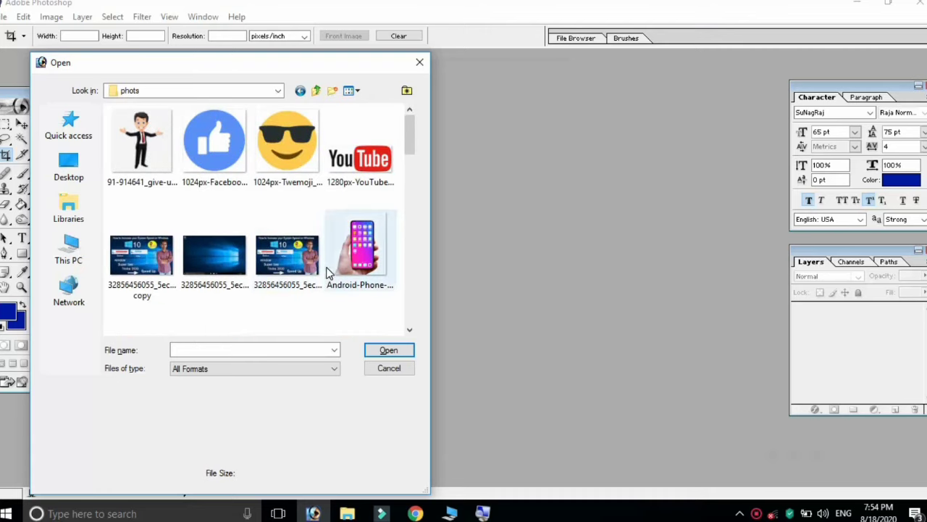
{"action": "scroll", "coordinate": [250, 204], "scroll_direction": "down", "scroll_amount": 5}
{"action": "left_click", "coordinate": [360, 154]}
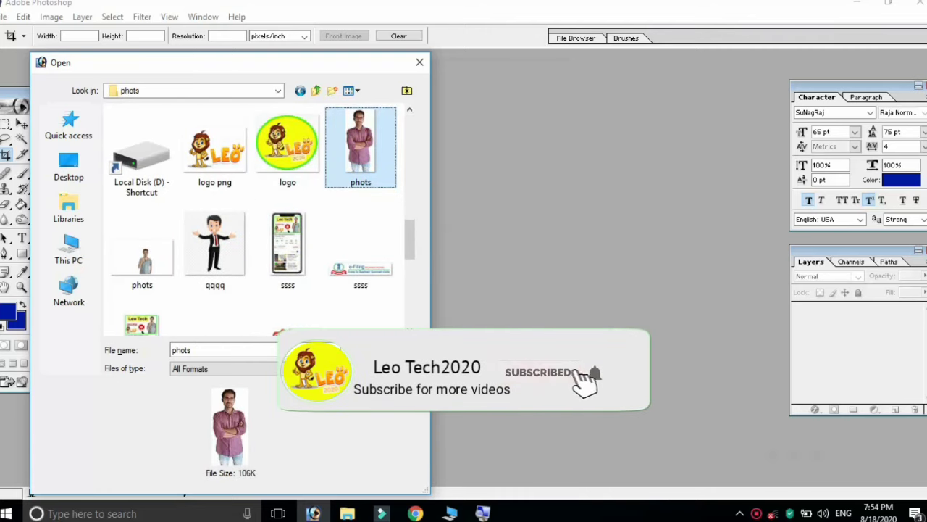
{"action": "double_click", "coordinate": [360, 149]}
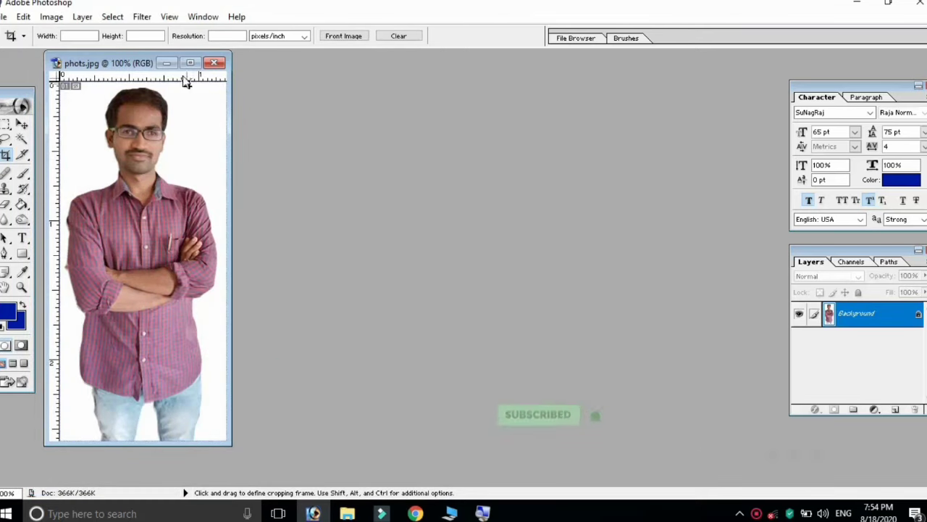
Step: Centre the photo window and open, then close, the File Browser
{"action": "left_click_drag", "start_coordinate": [124, 68], "coordinate": [378, 93]}
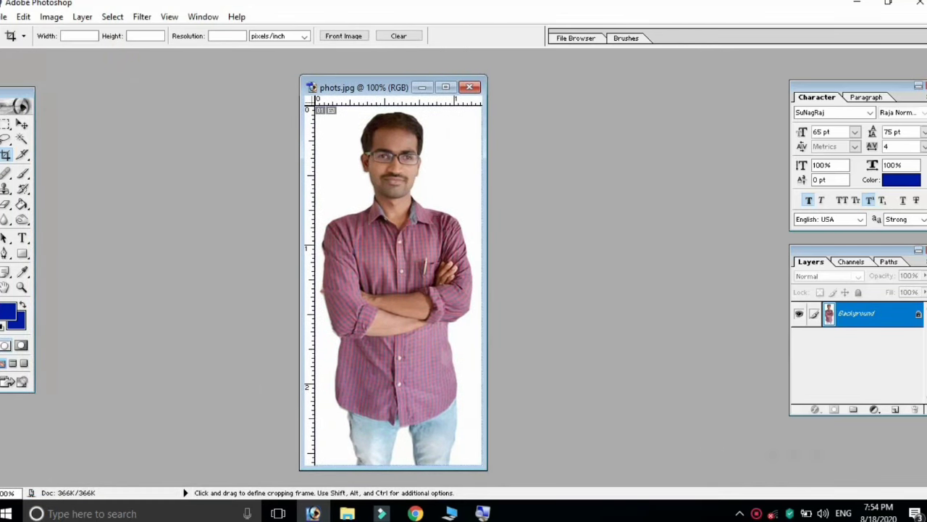
{"action": "left_click", "coordinate": [3, 17]}
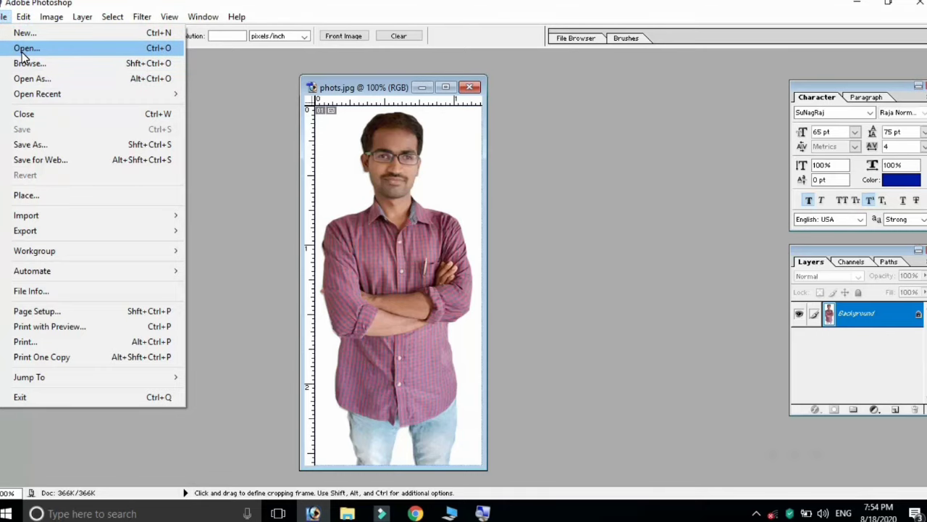
{"action": "left_click", "coordinate": [22, 63]}
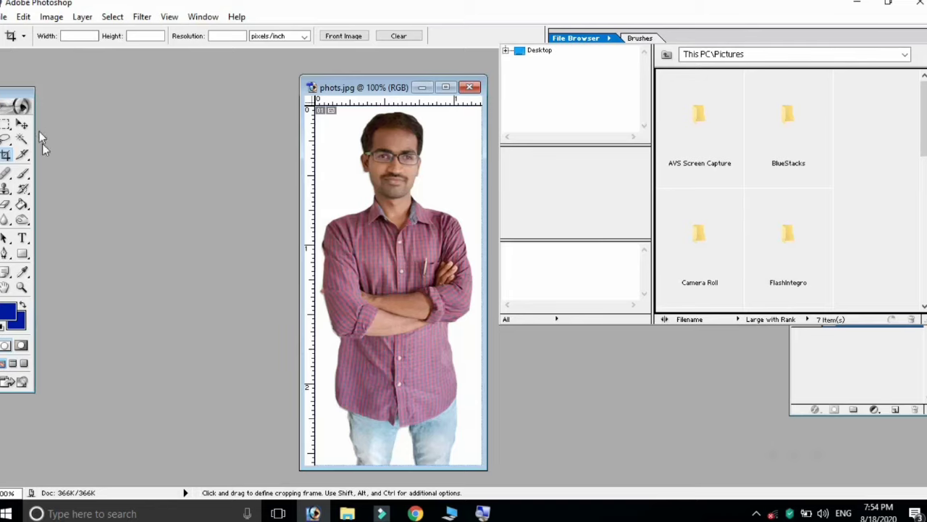
{"action": "left_click", "coordinate": [470, 54]}
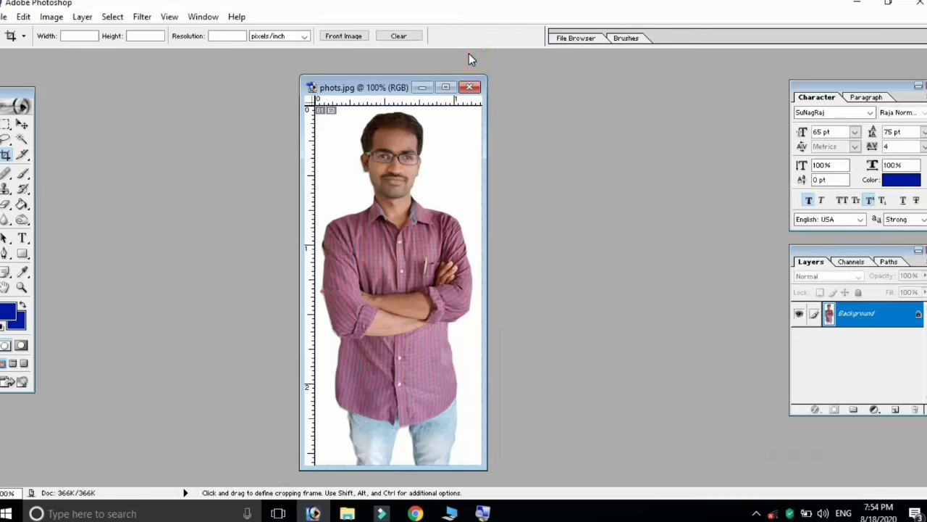
{"action": "left_click", "coordinate": [4, 17]}
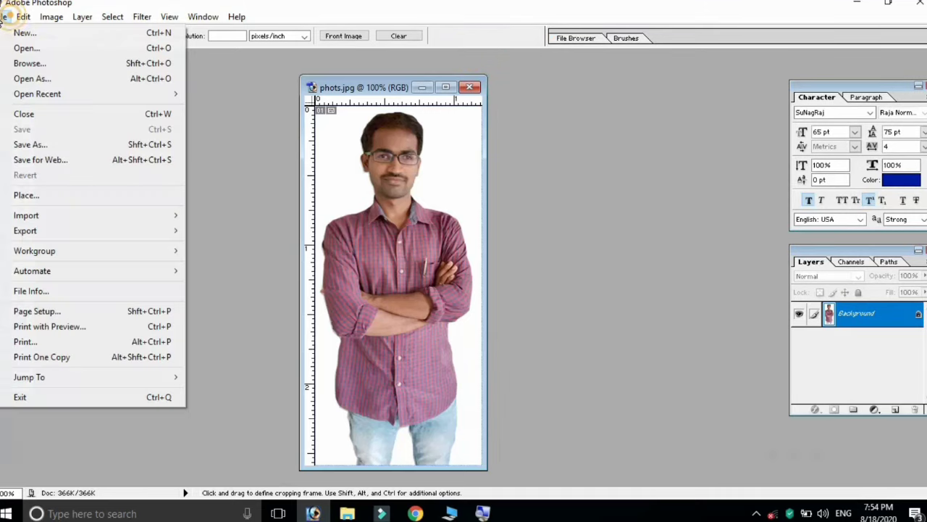
{"action": "left_click", "coordinate": [209, 127]}
Step: Nudge the photo window up, select the Crop tool, and move the toolbox beside the photo
{"action": "left_click_drag", "start_coordinate": [402, 87], "coordinate": [402, 70]}
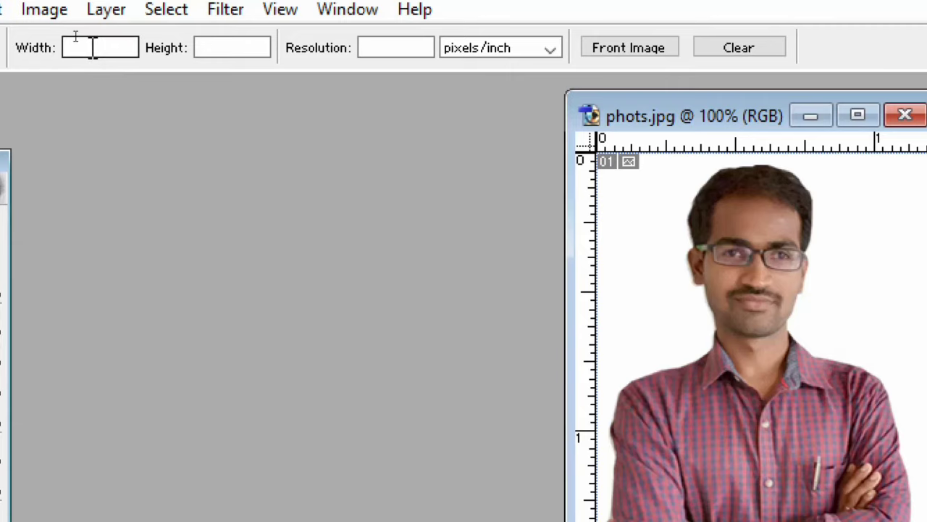
{"action": "left_click", "coordinate": [92, 48]}
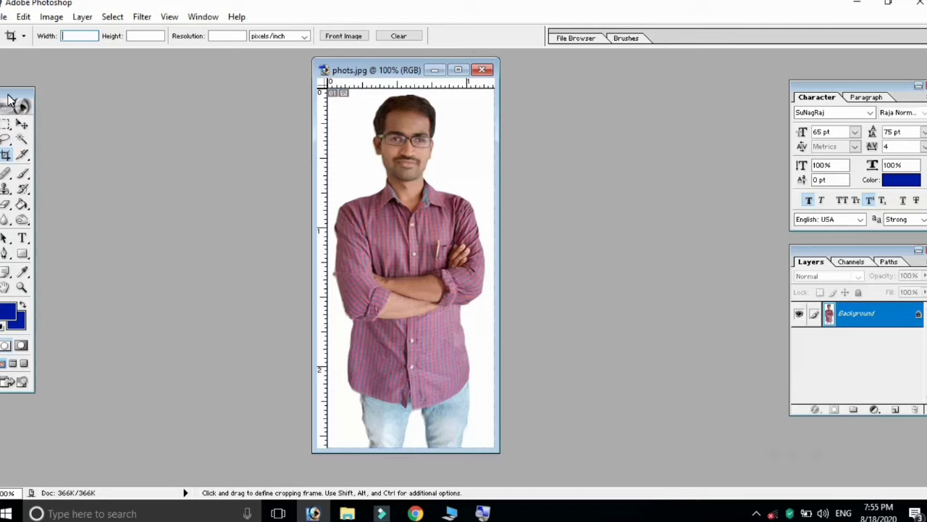
{"action": "left_click_drag", "start_coordinate": [10, 98], "coordinate": [88, 101]}
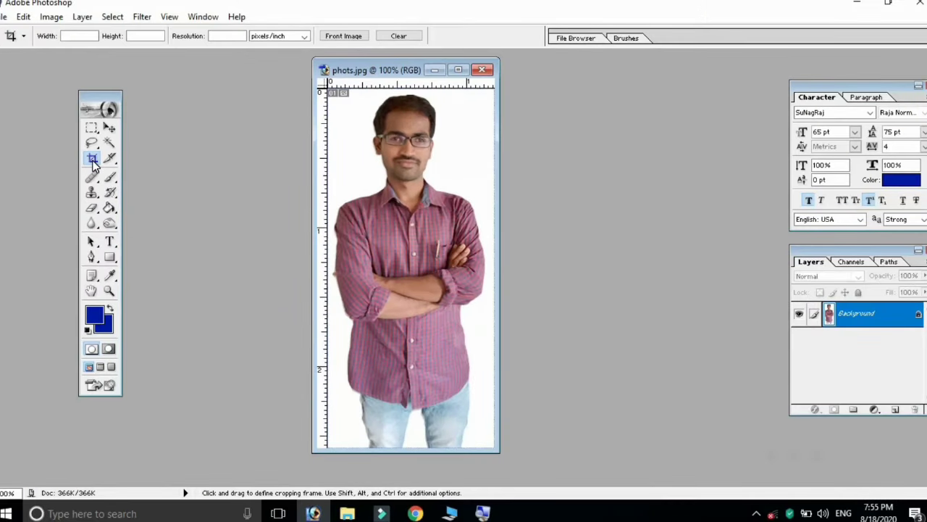
Step: Set the Crop tool to 1.5 in × 2 in at 200 pixels/inch and maximize the photo window
{"action": "left_click", "coordinate": [74, 35]}
{"action": "left_click", "coordinate": [74, 35]}
{"action": "type", "text": "1.5"}
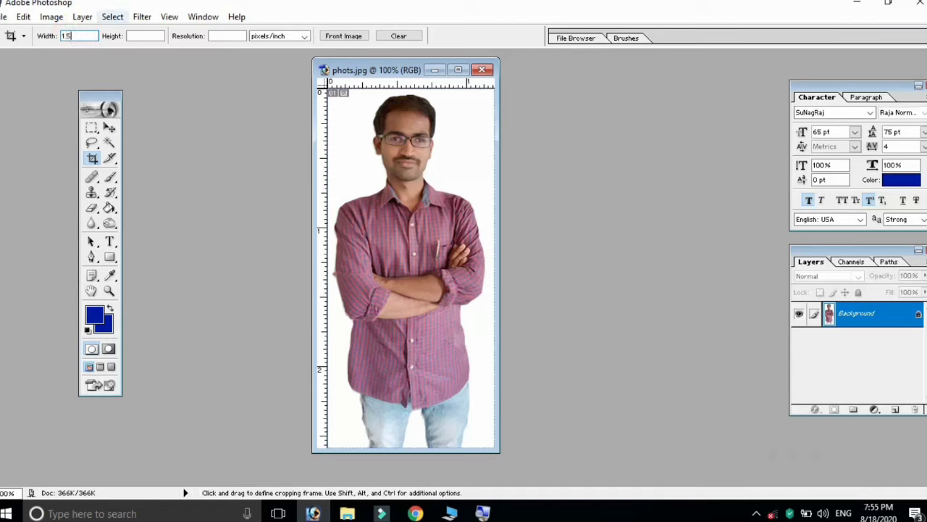
{"action": "left_click", "coordinate": [134, 36]}
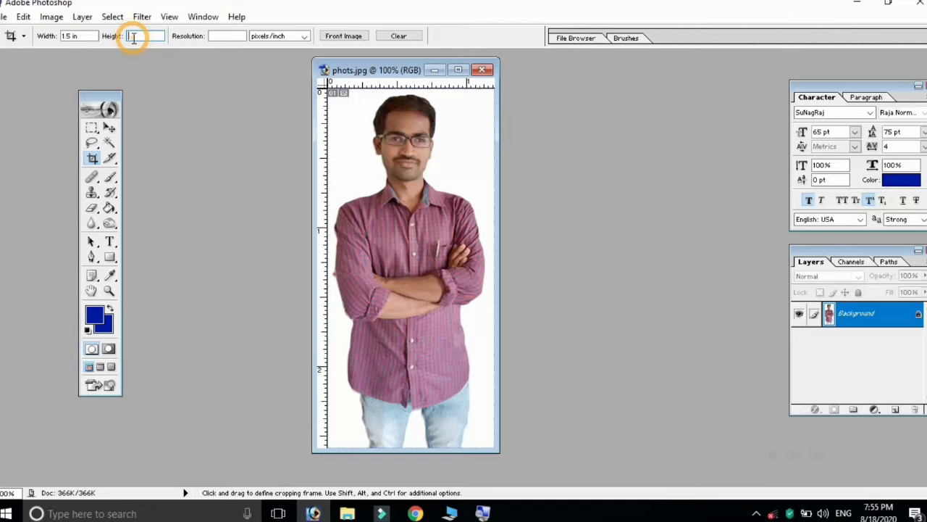
{"action": "type", "text": "2"}
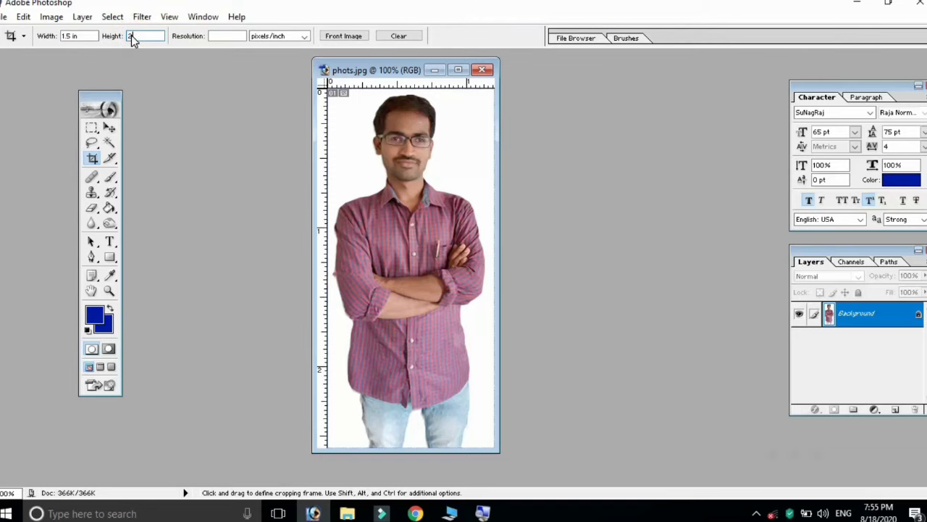
{"action": "left_click", "coordinate": [217, 38]}
{"action": "type", "text": "20"}
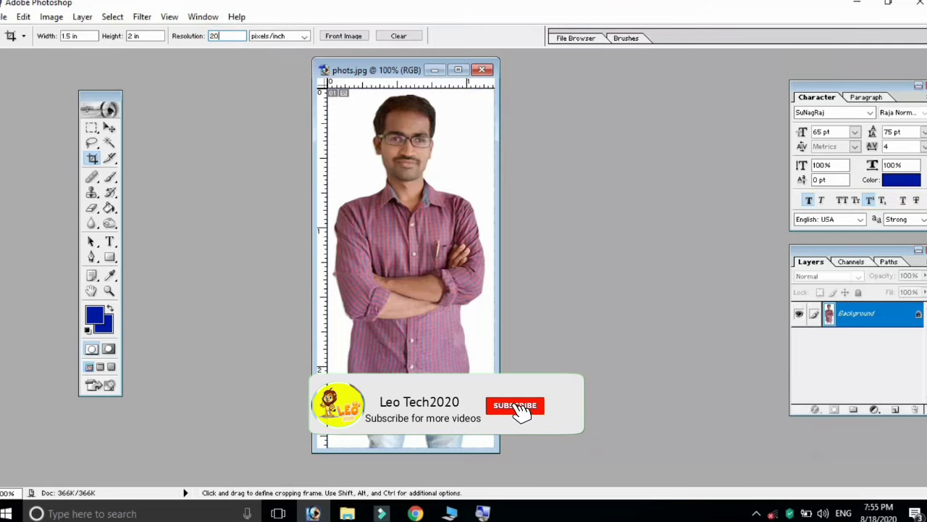
{"action": "type", "text": "0"}
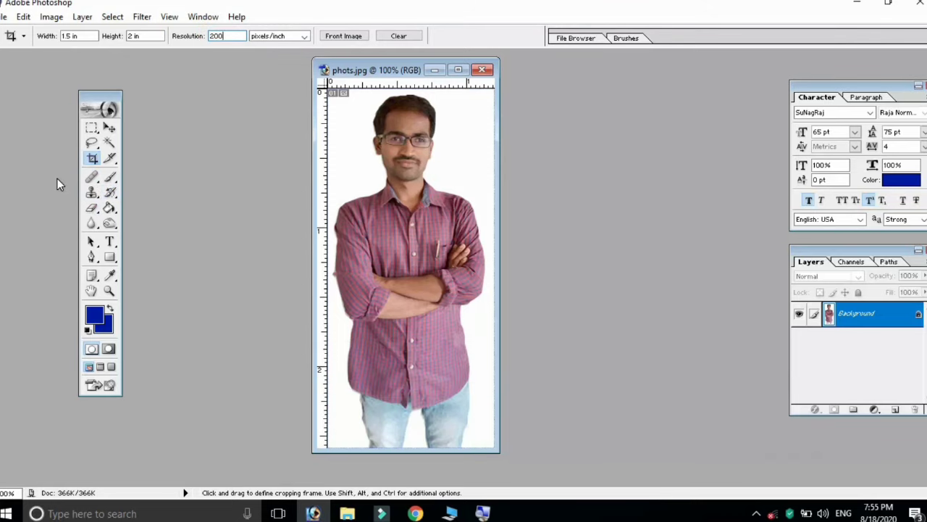
{"action": "left_click", "coordinate": [92, 159]}
{"action": "left_click", "coordinate": [458, 70]}
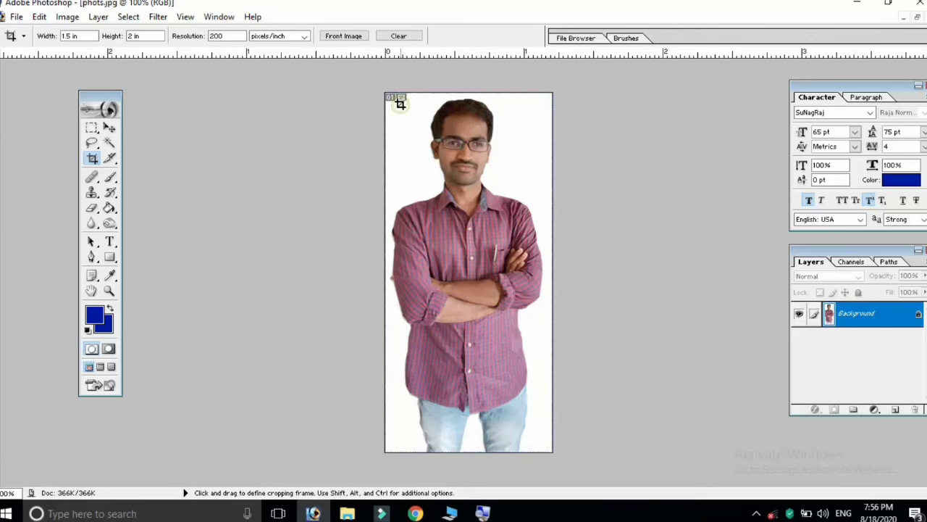
Step: Frame the head and shoulders with the fixed crop box and commit the crop
{"action": "left_click_drag", "start_coordinate": [400, 104], "coordinate": [549, 262]}
{"action": "left_click_drag", "start_coordinate": [488, 244], "coordinate": [494, 234]}
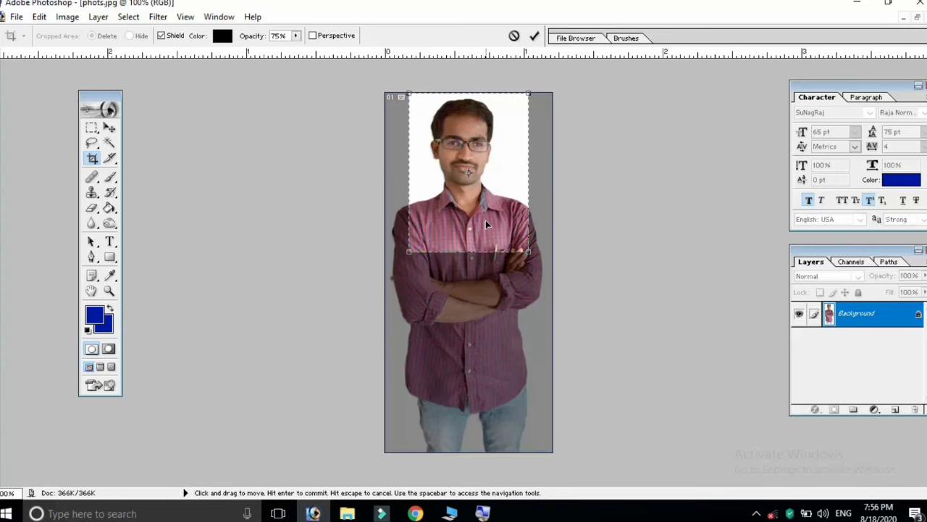
{"action": "key", "text": "Return"}
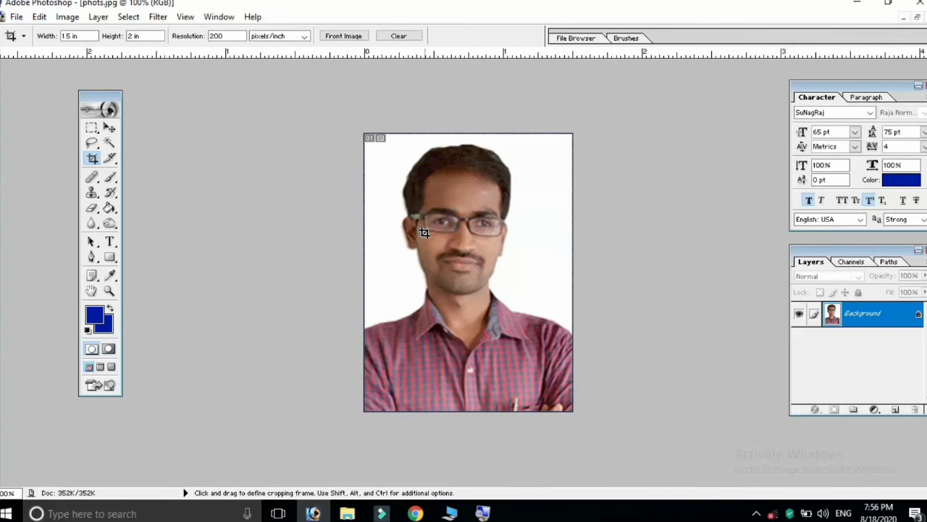
Step: Select all and free-transform the portrait down to about 97%, then apply it
{"action": "key", "text": "ctrl+a"}
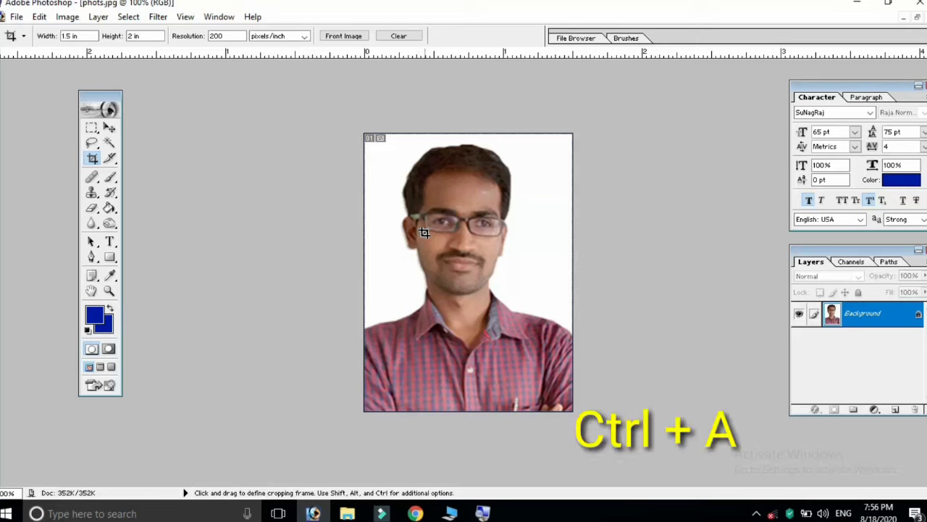
{"action": "key", "text": "ctrl+a"}
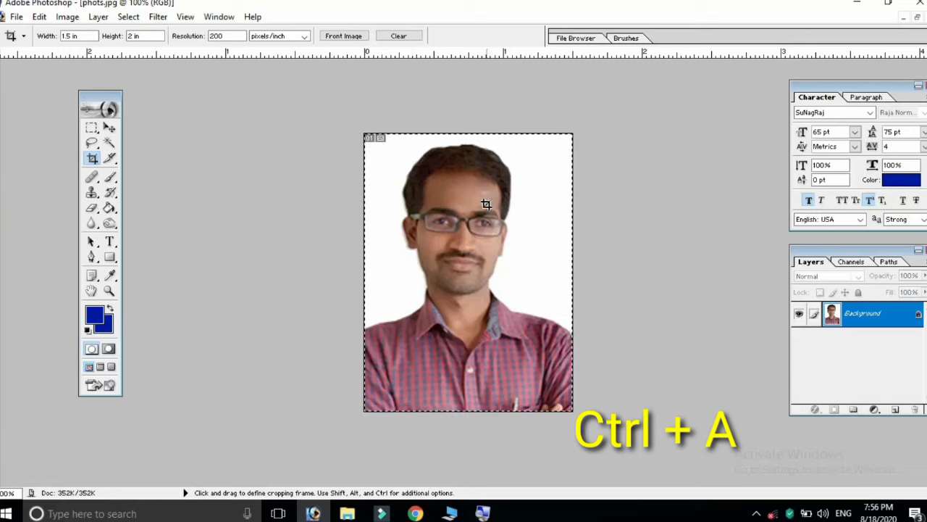
{"action": "key", "text": "ctrl+t"}
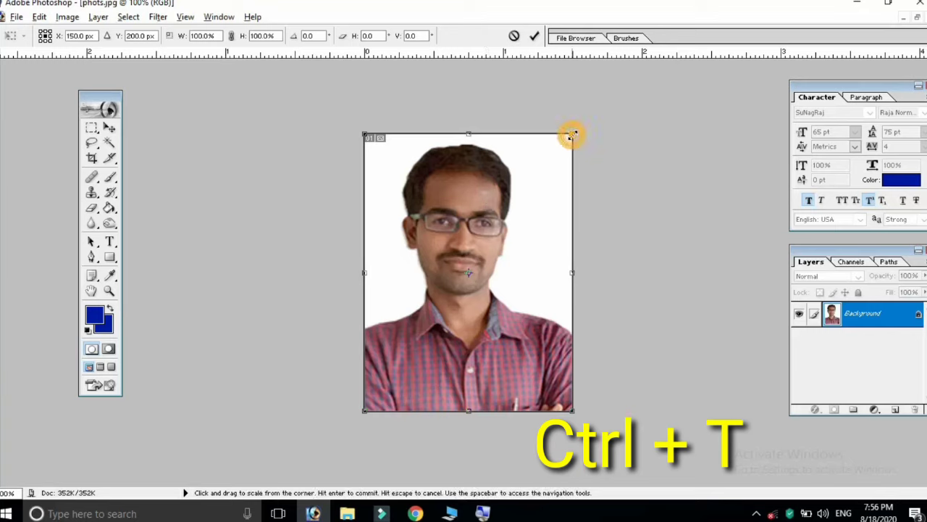
{"action": "left_click_drag", "start_coordinate": [570, 135], "coordinate": [568, 138]}
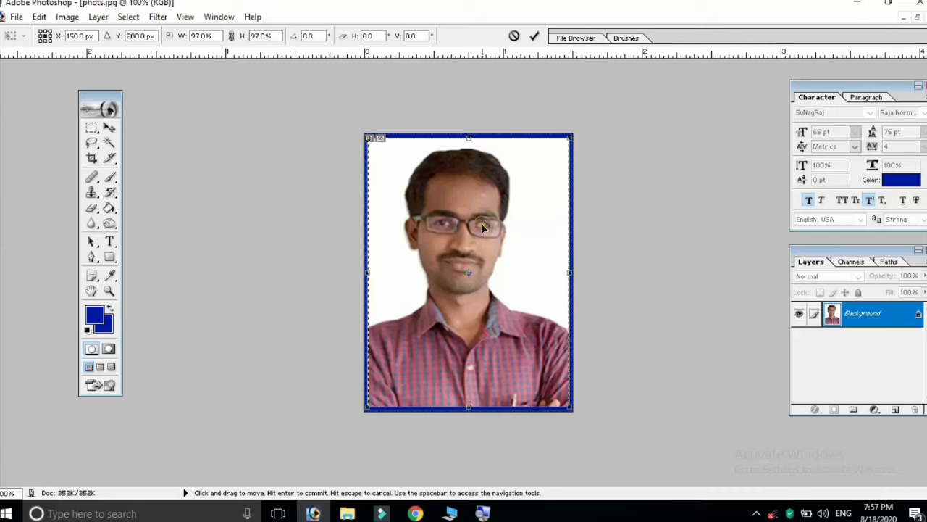
{"action": "left_click", "coordinate": [110, 126]}
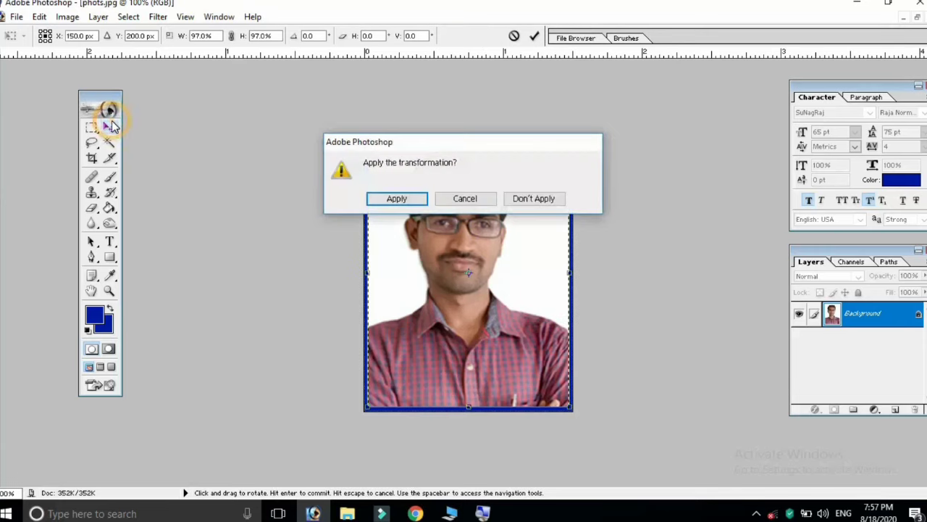
{"action": "left_click", "coordinate": [395, 199]}
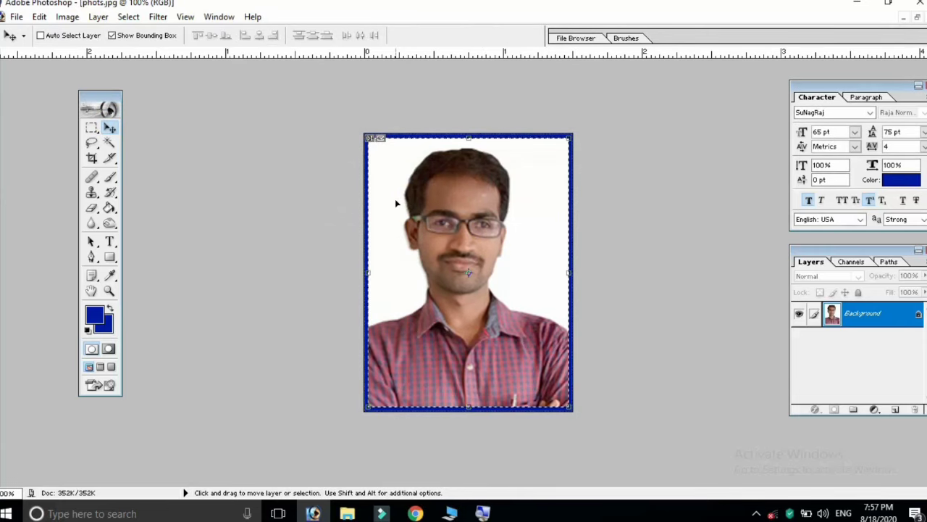
Step: Deselect and define the bordered portrait as a pattern named 1234
{"action": "left_click", "coordinate": [397, 235]}
{"action": "key", "text": "ctrl+d"}
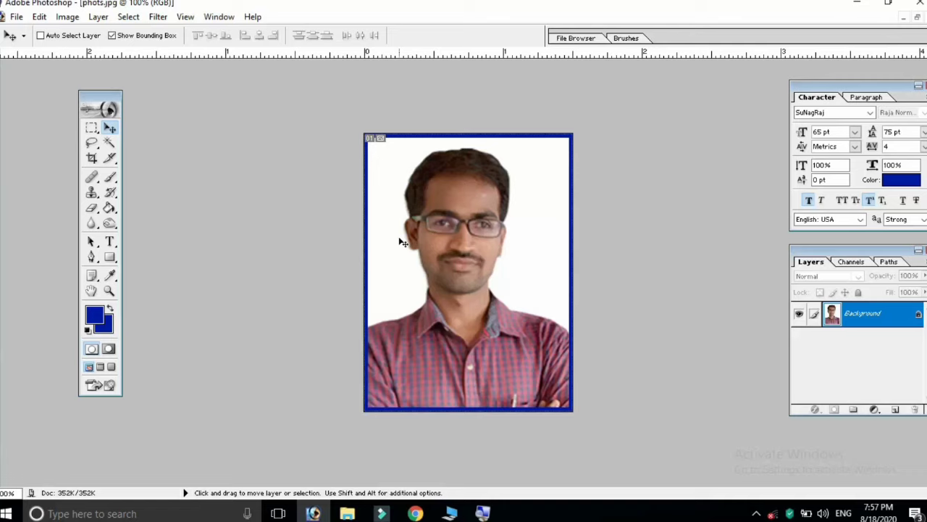
{"action": "left_click", "coordinate": [40, 17]}
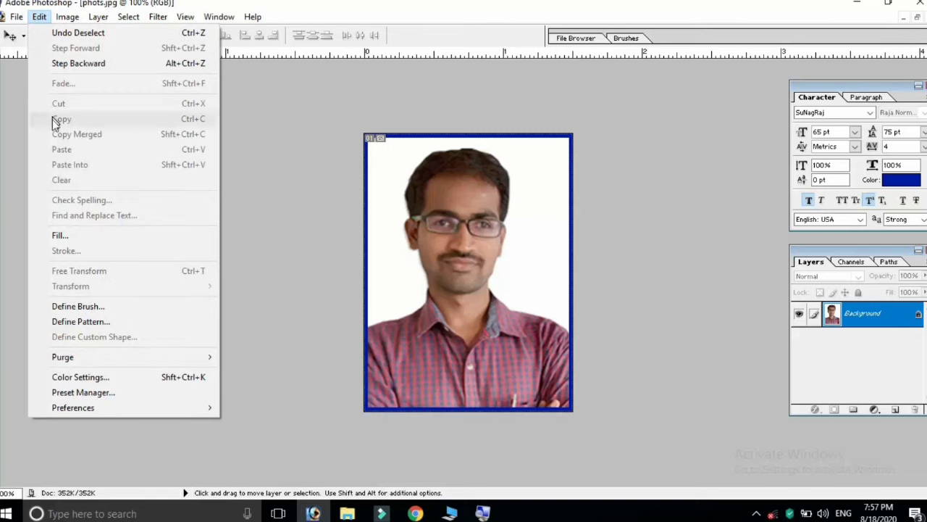
{"action": "left_click", "coordinate": [95, 323]}
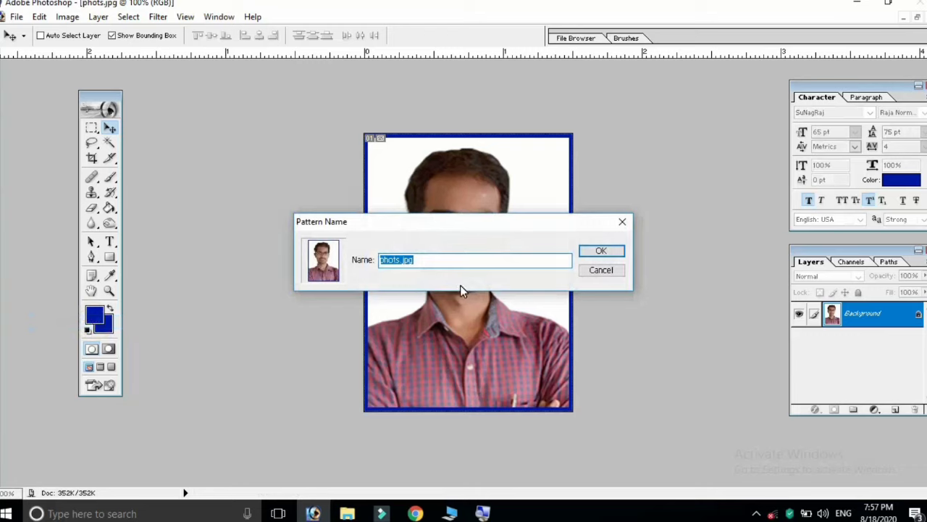
{"action": "key", "text": "BackSpace"}
{"action": "type", "text": "l"}
{"action": "type", "text": "eo"}
{"action": "key", "text": "BackSpace"}
{"action": "key", "text": "BackSpace"}
{"action": "key", "text": "BackSpace"}
{"action": "type", "text": "l"}
{"action": "type", "text": "eoo"}
{"action": "key", "text": "BackSpace"}
{"action": "key", "text": "BackSpace"}
{"action": "key", "text": "BackSpace"}
{"action": "key", "text": "BackSpace"}
{"action": "type", "text": "l"}
{"action": "type", "text": "234"}
{"action": "left_click", "coordinate": [598, 250]}
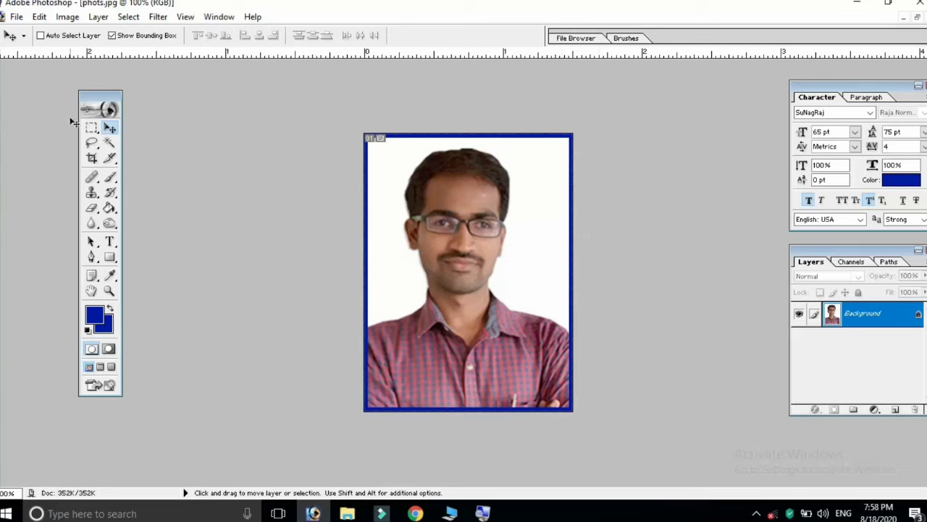
{"action": "left_click", "coordinate": [16, 17]}
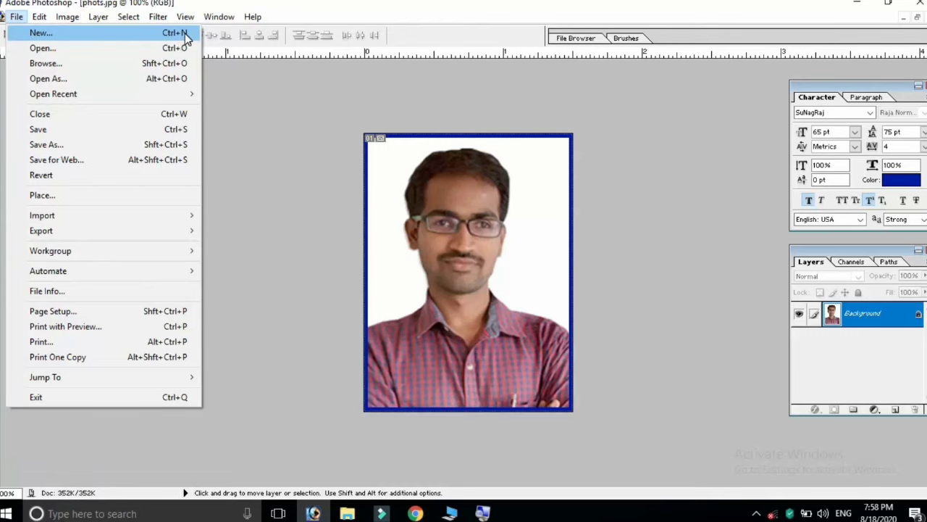
Step: Start a new 6 × 4 inch, 200 pixels/inch white document in the New dialog
{"action": "left_click", "coordinate": [230, 155]}
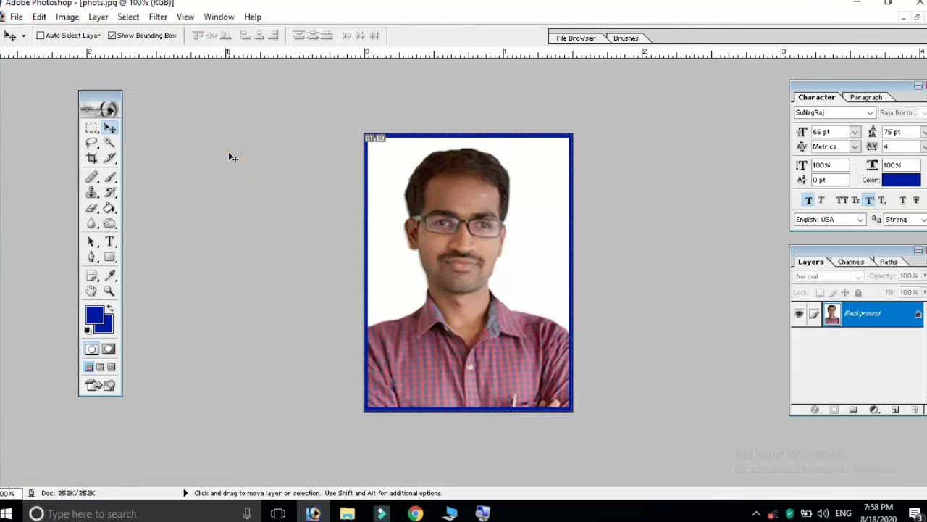
{"action": "key", "text": "ctrl+n"}
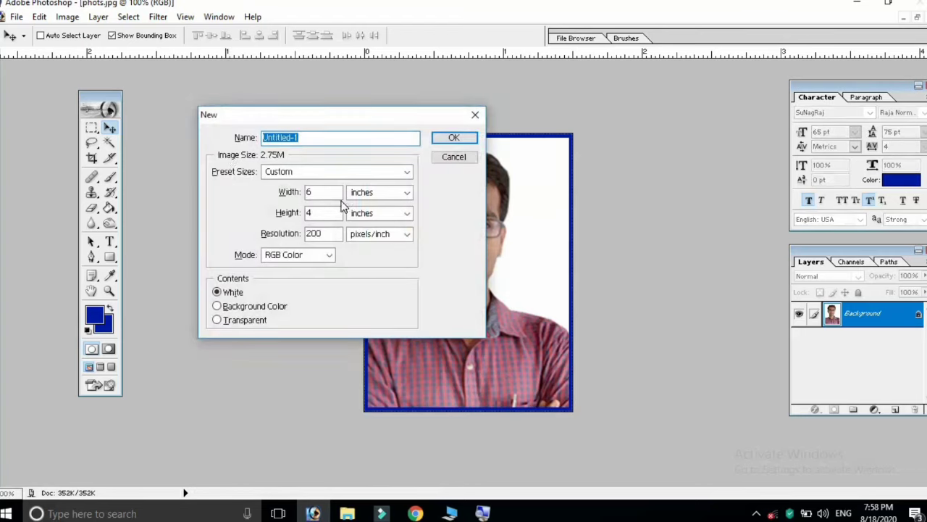
{"action": "left_click", "coordinate": [323, 190]}
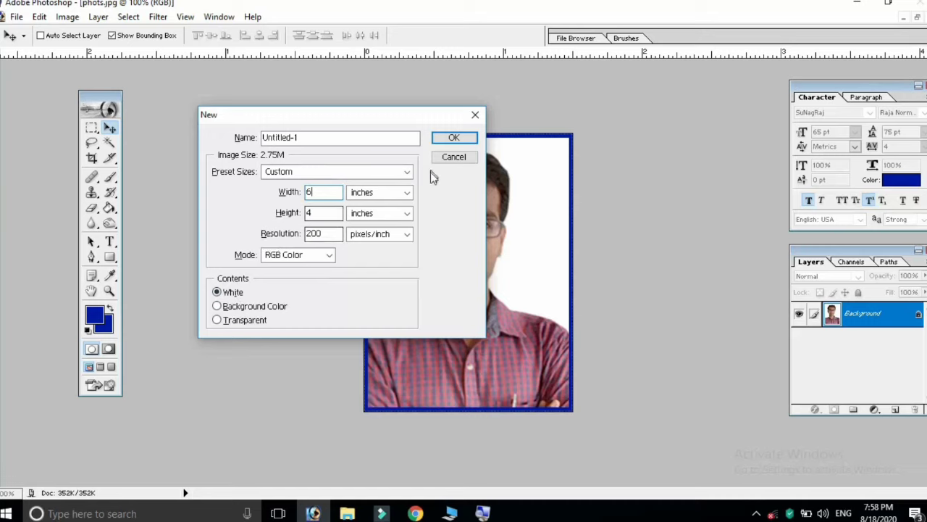
{"action": "mouse_move", "coordinate": [380, 120]}
{"action": "left_mouse_down"}
{"action": "mouse_move", "coordinate": [415, 150]}
{"action": "mouse_move", "coordinate": [412, 168]}
{"action": "mouse_move", "coordinate": [368, 128]}
{"action": "left_mouse_up"}
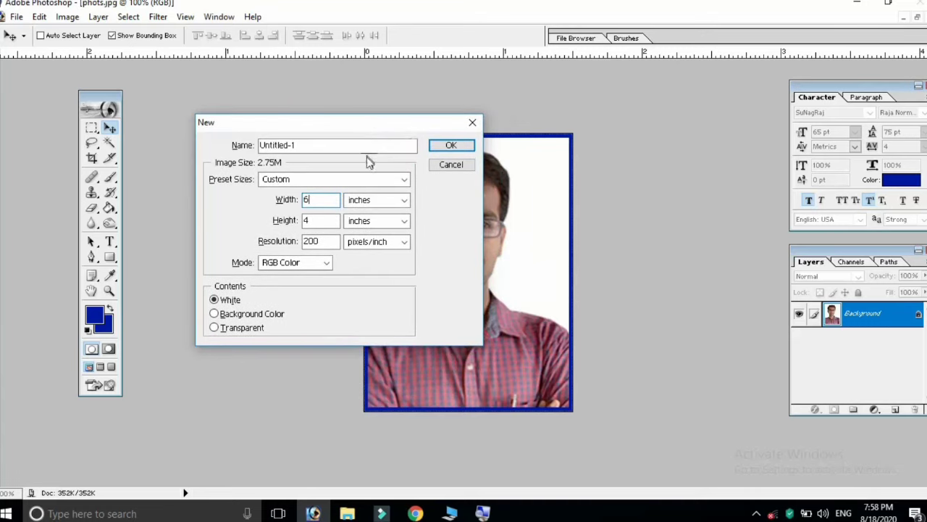
{"action": "left_click", "coordinate": [319, 204]}
Step: Create the 6 × 4 in document, move it right, and hide the side palettes
{"action": "left_click", "coordinate": [452, 144]}
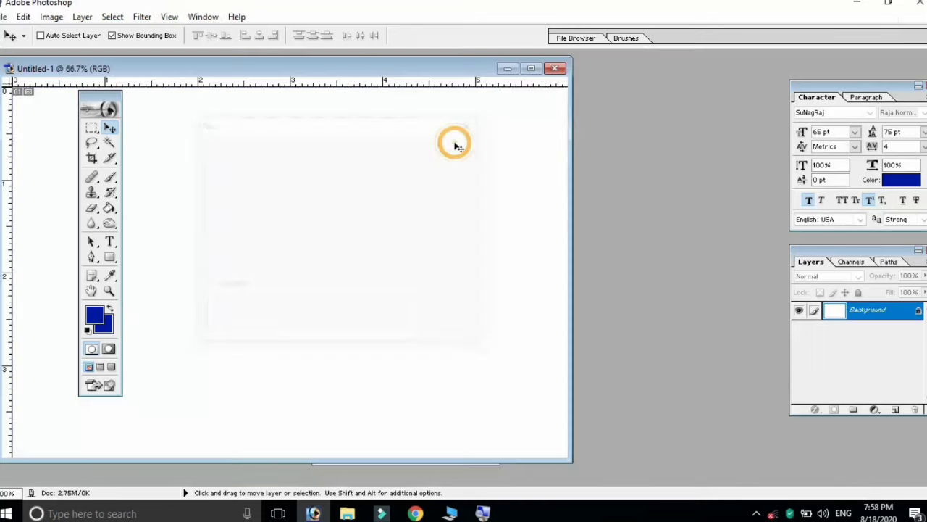
{"action": "left_click_drag", "start_coordinate": [155, 72], "coordinate": [327, 80]}
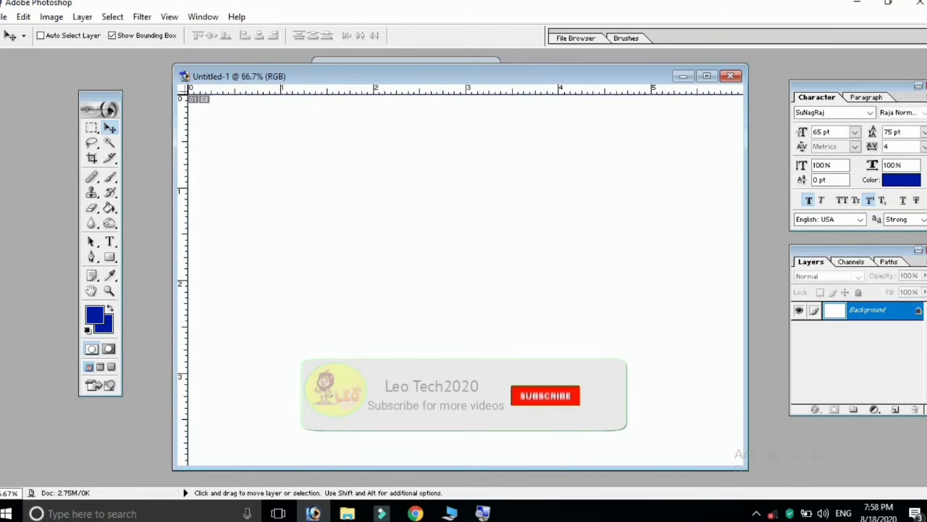
{"action": "key", "text": "shift+Tab"}
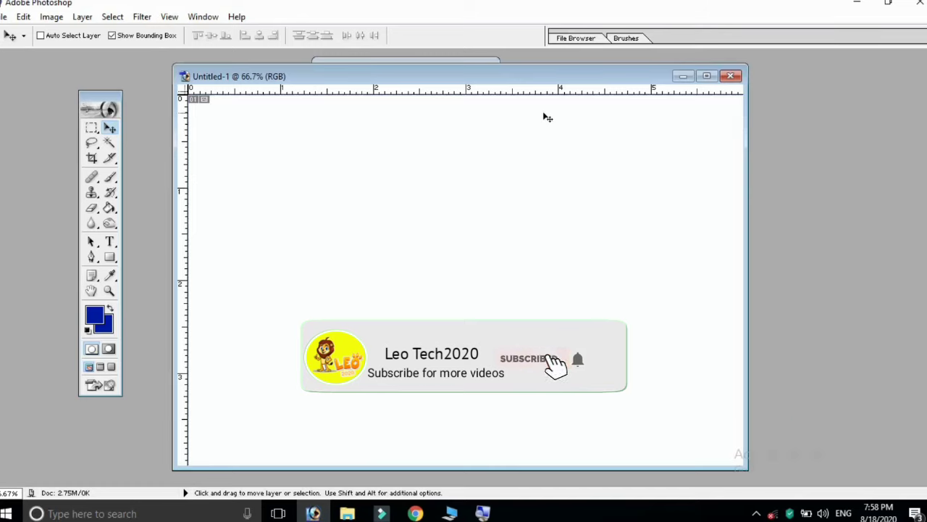
{"action": "left_click_drag", "start_coordinate": [482, 76], "coordinate": [692, 126]}
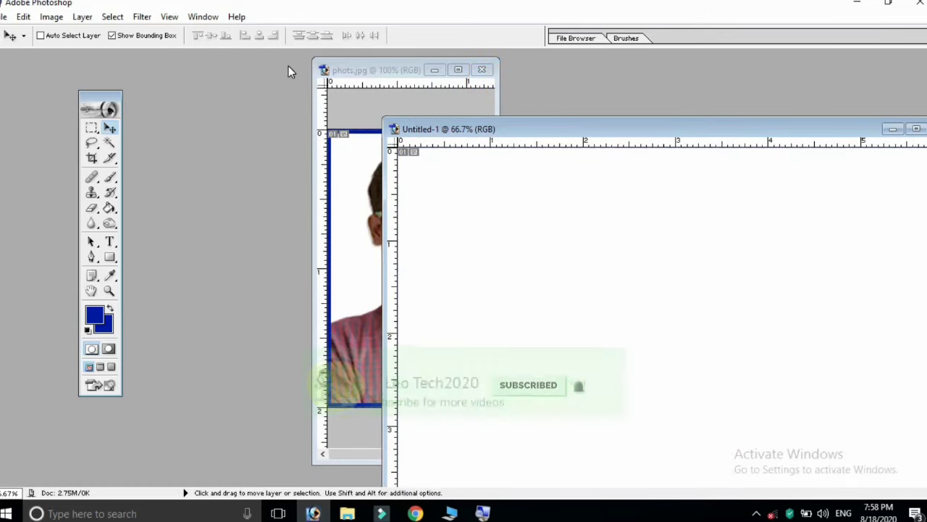
Step: Arrange the photo and blank Untitled-1 windows side by side, tools palette at far left
{"action": "left_click", "coordinate": [340, 70]}
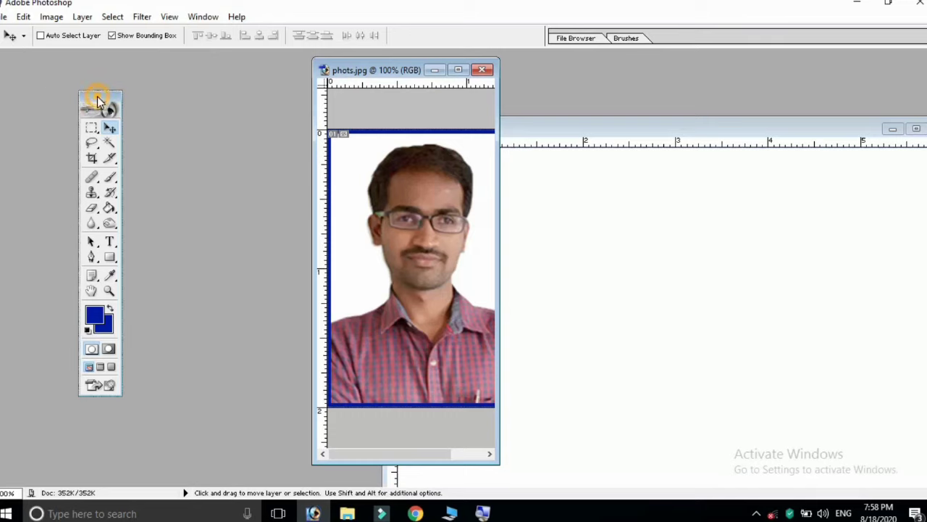
{"action": "left_click_drag", "start_coordinate": [97, 98], "coordinate": [22, 76]}
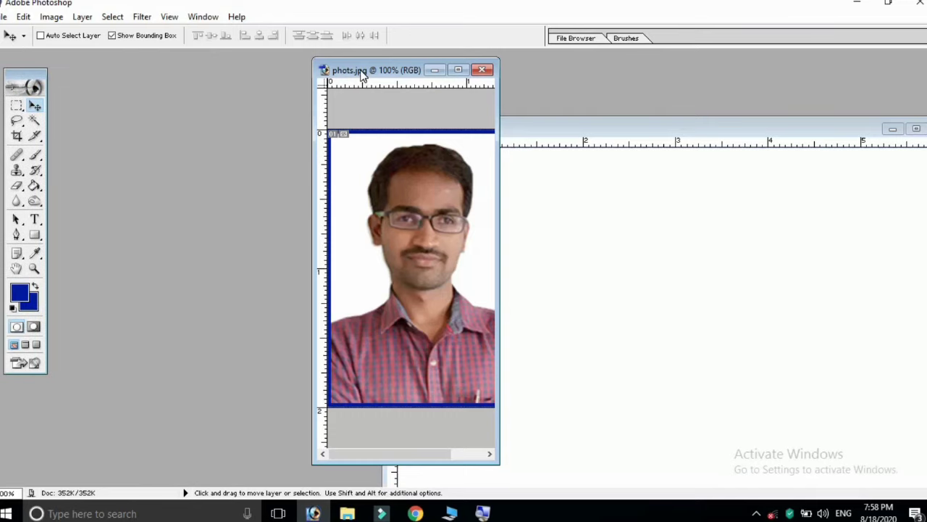
{"action": "left_click_drag", "start_coordinate": [362, 76], "coordinate": [135, 83]}
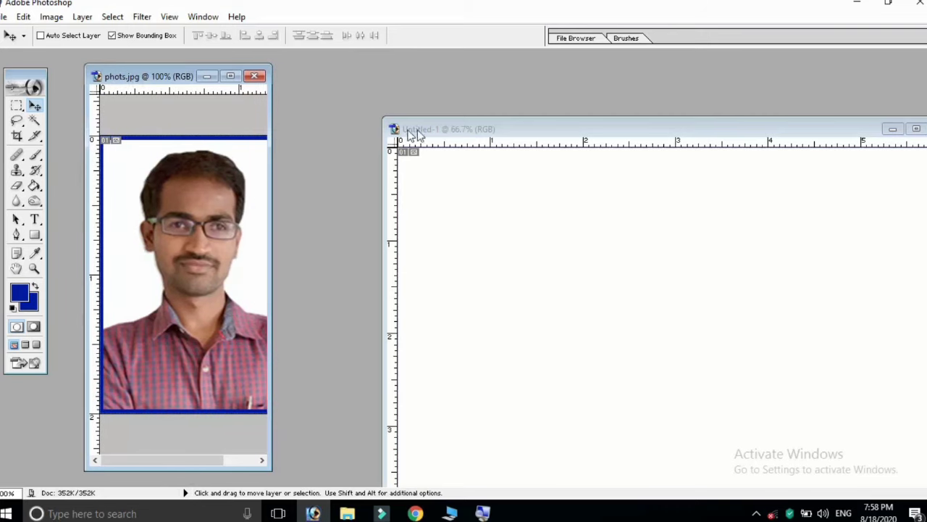
{"action": "left_click", "coordinate": [533, 129]}
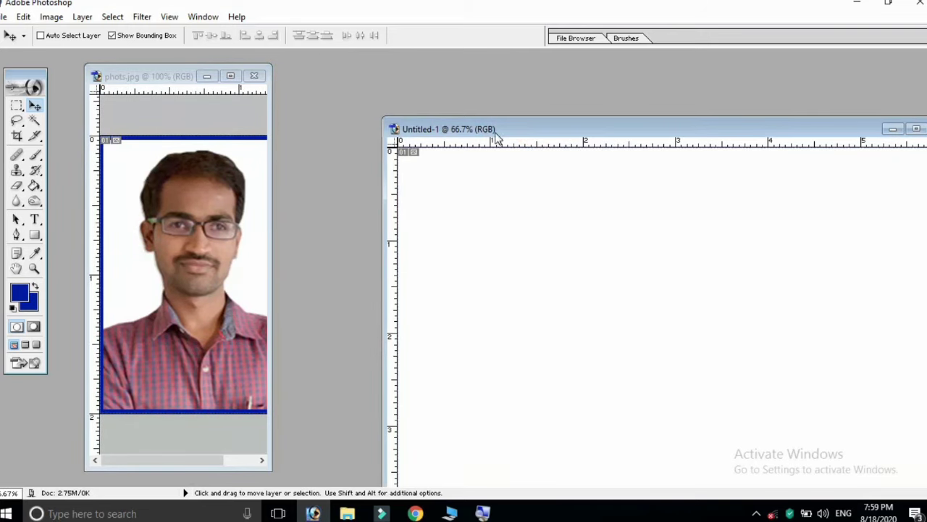
{"action": "left_click_drag", "start_coordinate": [495, 132], "coordinate": [396, 70]}
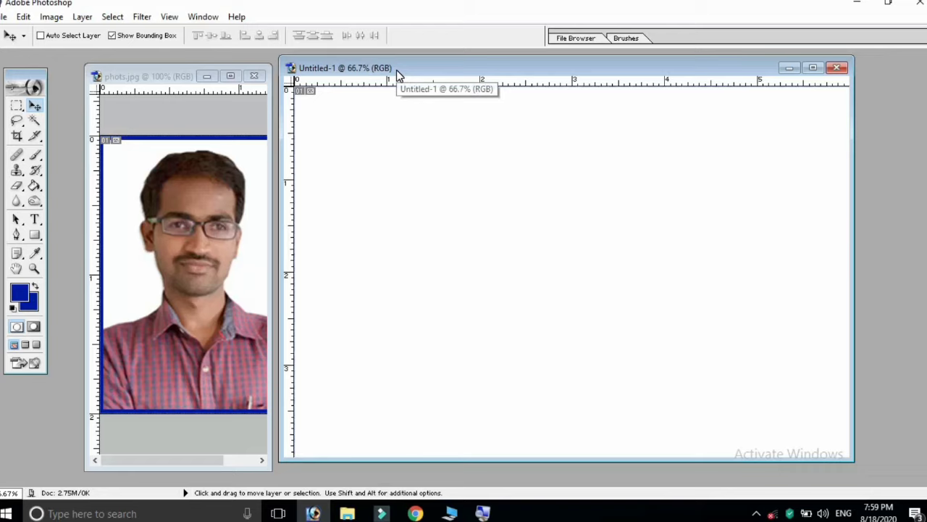
Step: Fill Untitled-1 with the 1234 passport photo pattern, tiling eight copies in two rows
{"action": "left_click", "coordinate": [22, 19]}
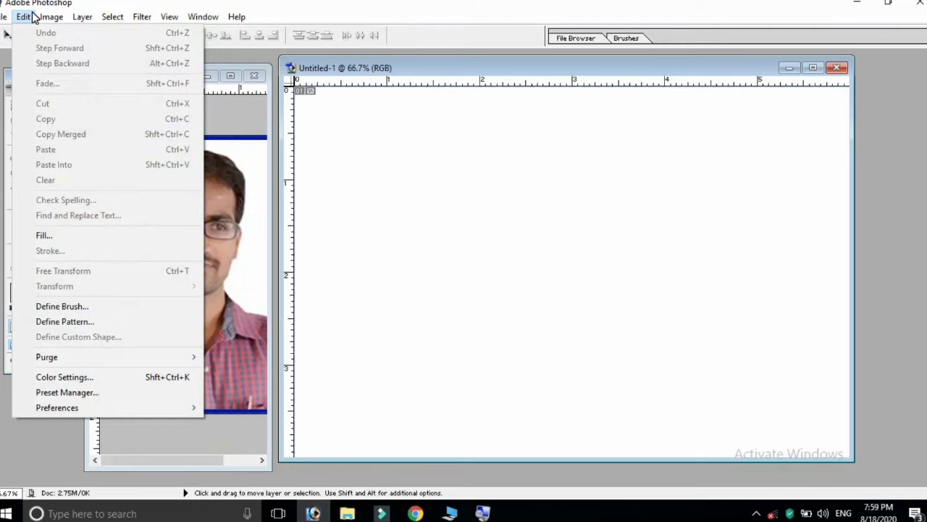
{"action": "left_click", "coordinate": [56, 236]}
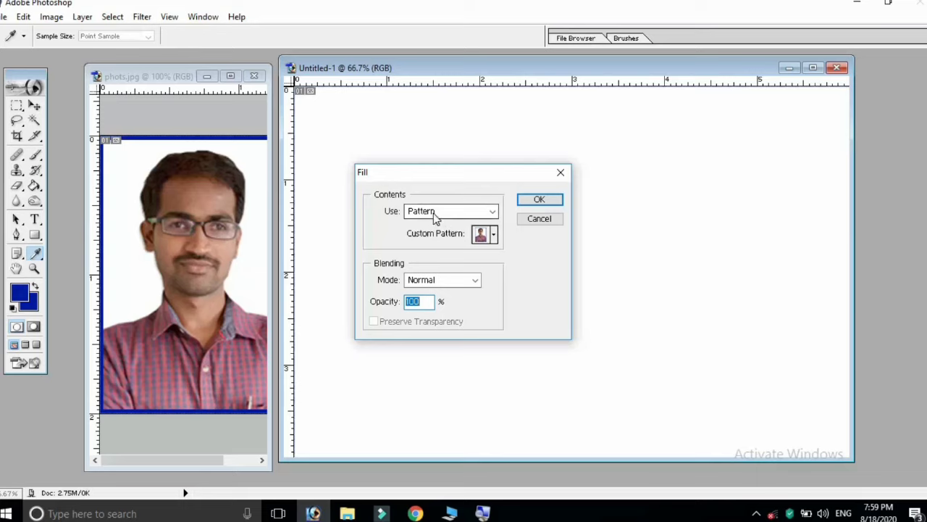
{"action": "left_click", "coordinate": [457, 211]}
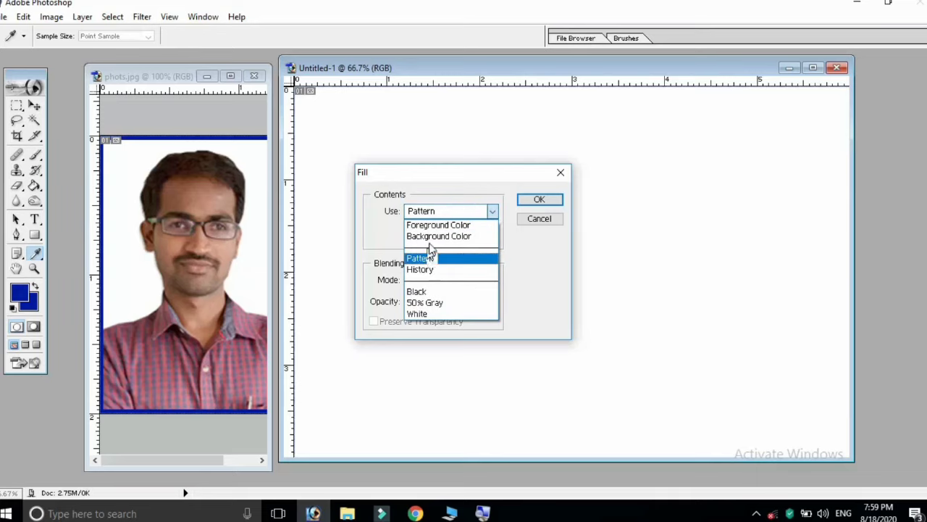
{"action": "left_click", "coordinate": [428, 261]}
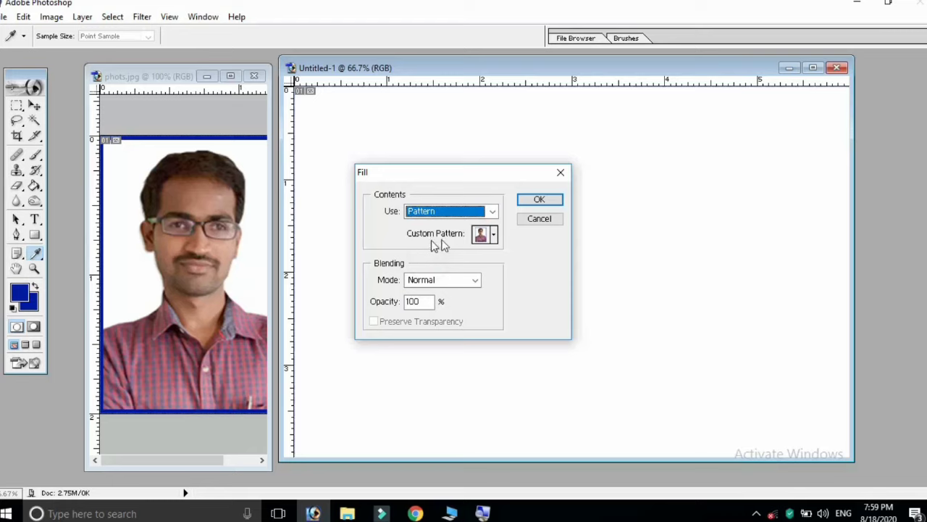
{"action": "left_click", "coordinate": [492, 236]}
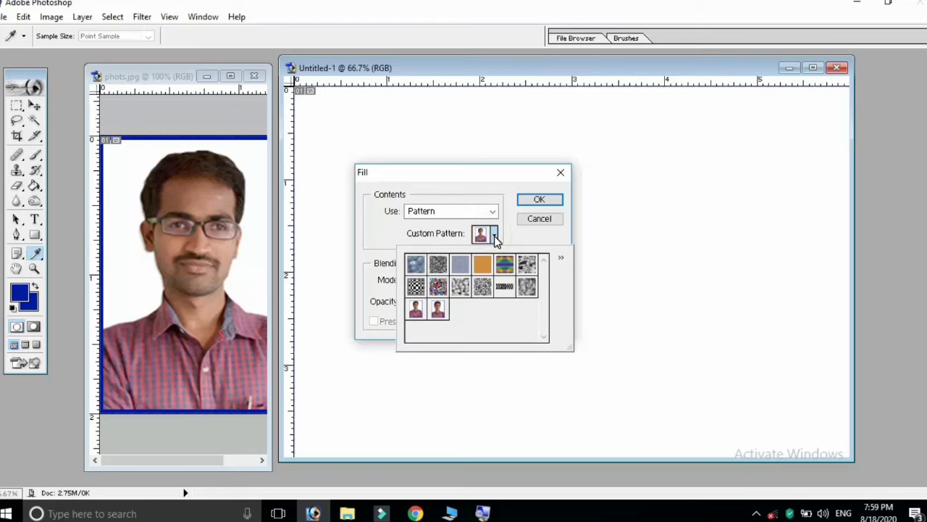
{"action": "left_click", "coordinate": [442, 313]}
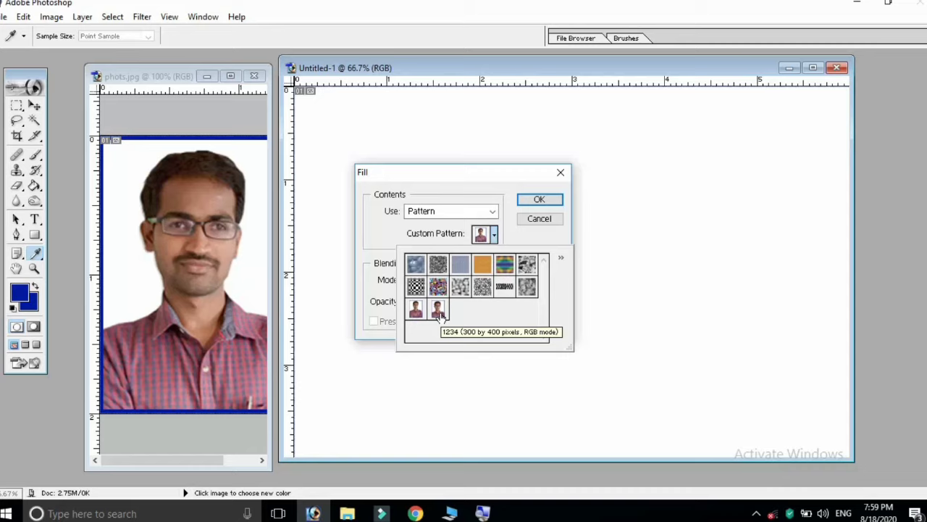
{"action": "left_click", "coordinate": [441, 311]}
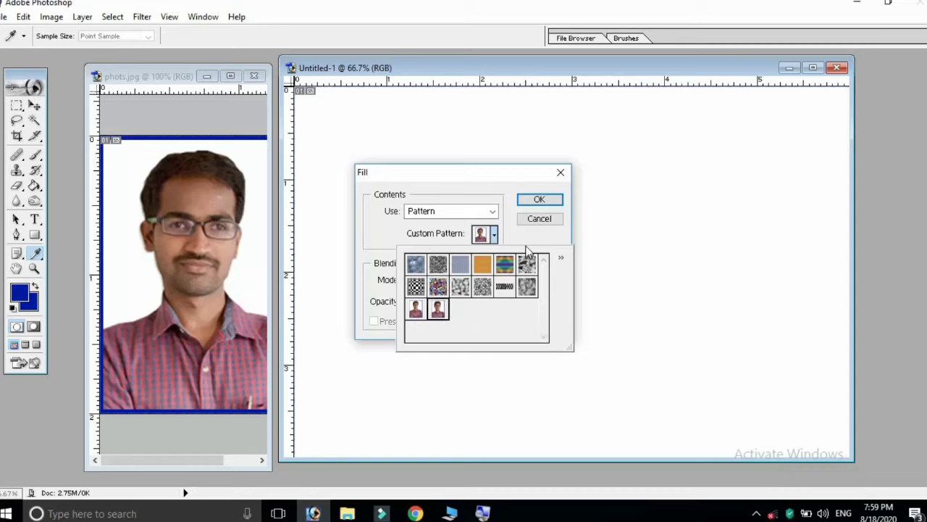
{"action": "left_click", "coordinate": [539, 202]}
{"action": "key", "text": "v"}
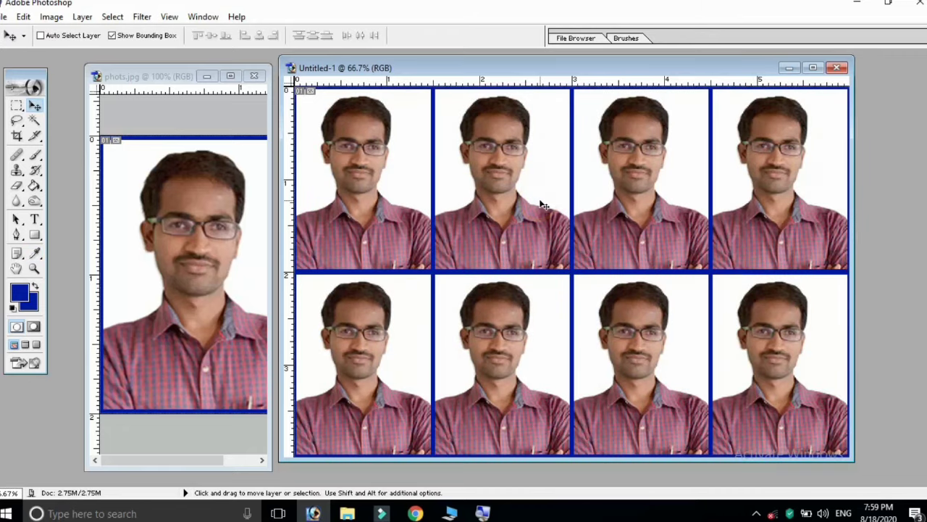
Step: Move the Untitled-1 sheet window left and maximize it to fill the workspace
{"action": "left_click_drag", "start_coordinate": [730, 66], "coordinate": [630, 73]}
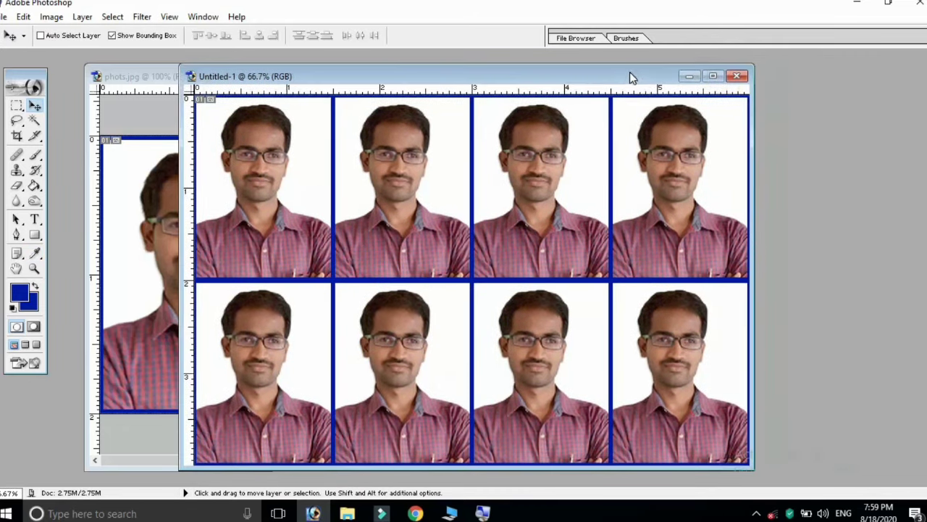
{"action": "left_click", "coordinate": [711, 73]}
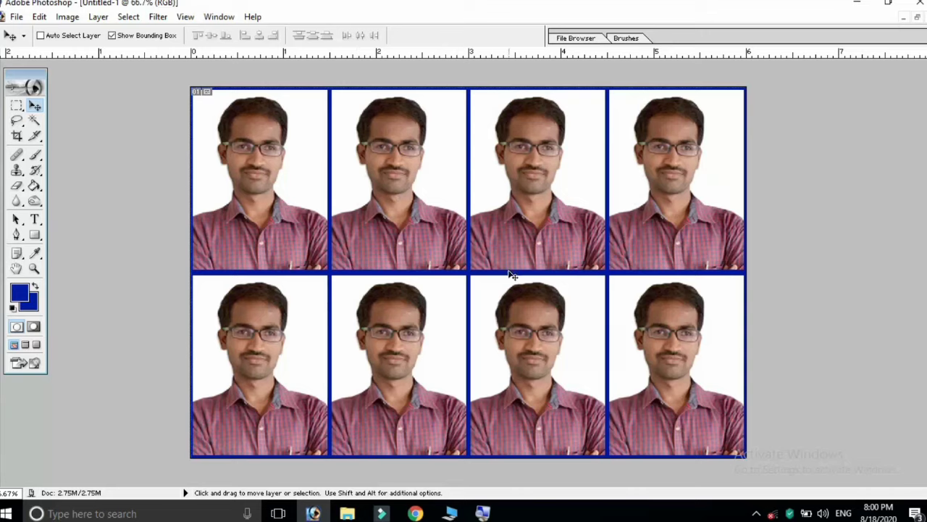
Step: Start Save As with JPEG format and name the file 'leo'
{"action": "left_click", "coordinate": [16, 18]}
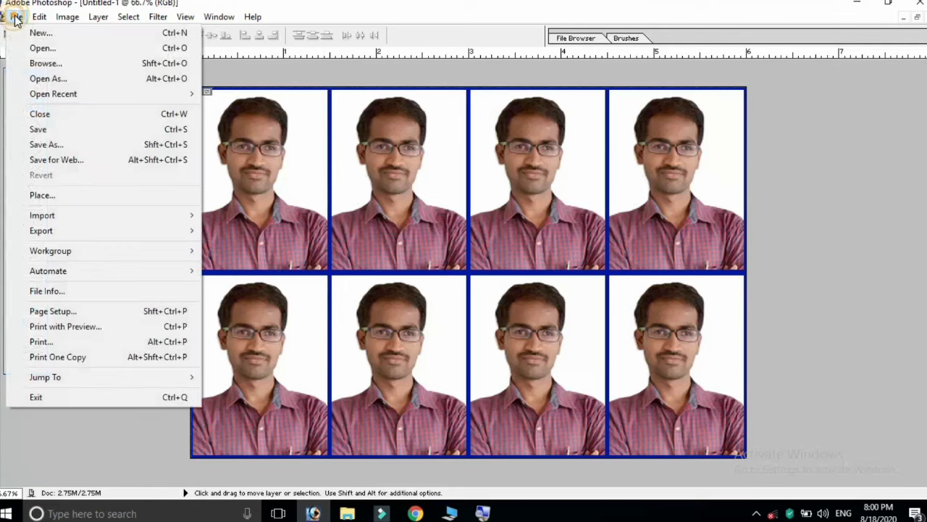
{"action": "left_click", "coordinate": [40, 130]}
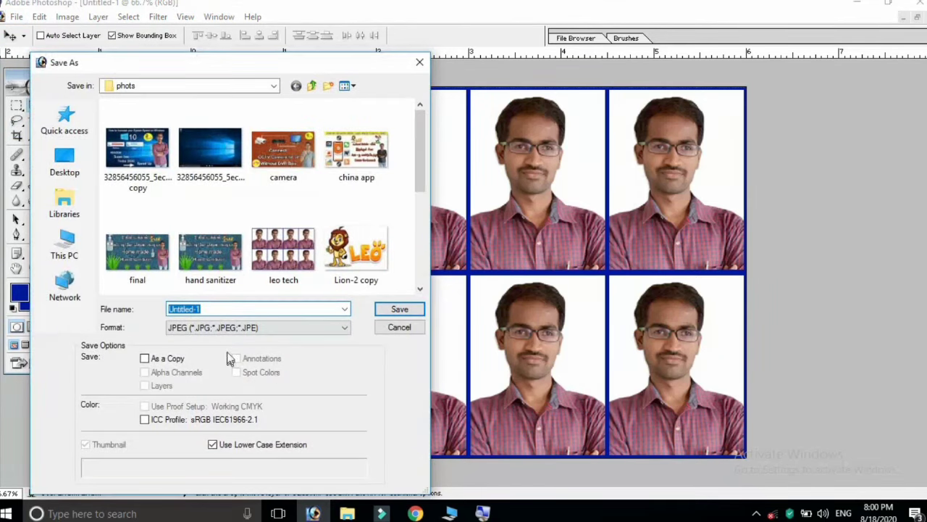
{"action": "left_click", "coordinate": [335, 331]}
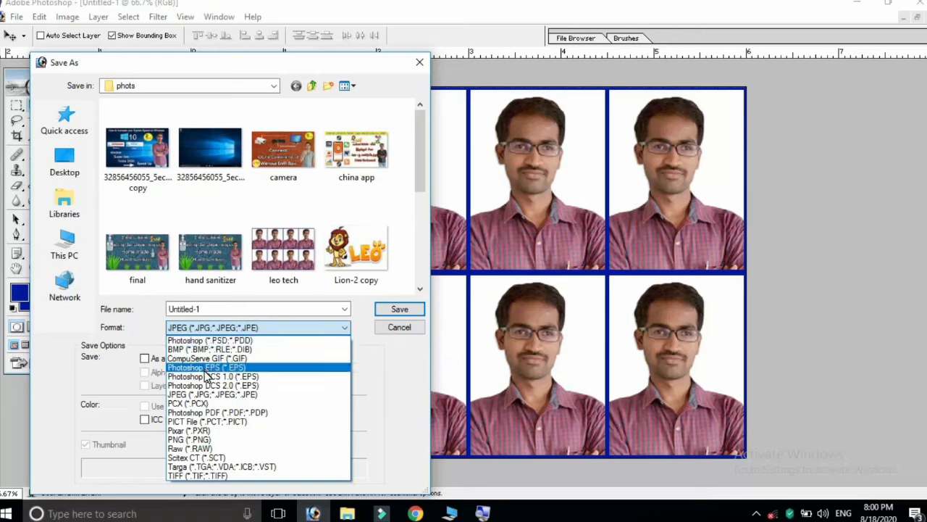
{"action": "left_click", "coordinate": [219, 395]}
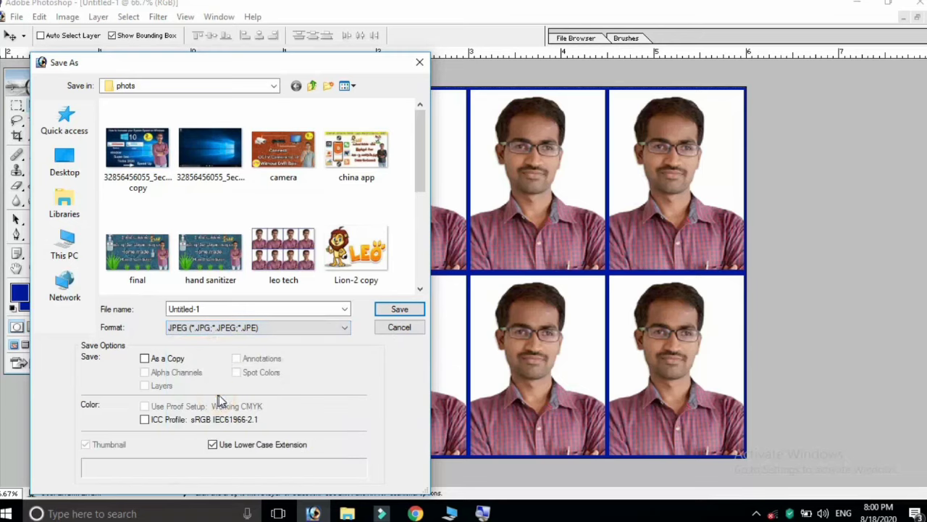
{"action": "double_click", "coordinate": [217, 307]}
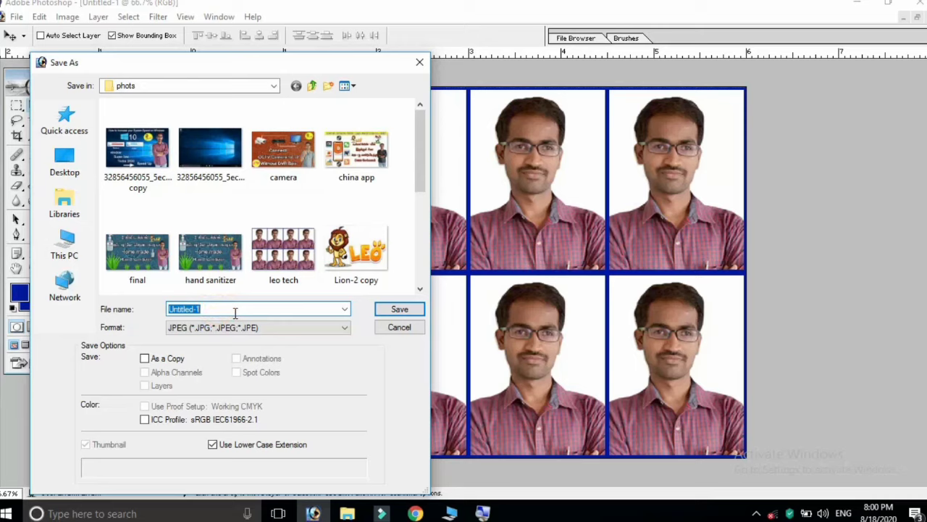
{"action": "type", "text": "1"}
{"action": "key", "text": "BackSpace"}
{"action": "type", "text": "leo"}
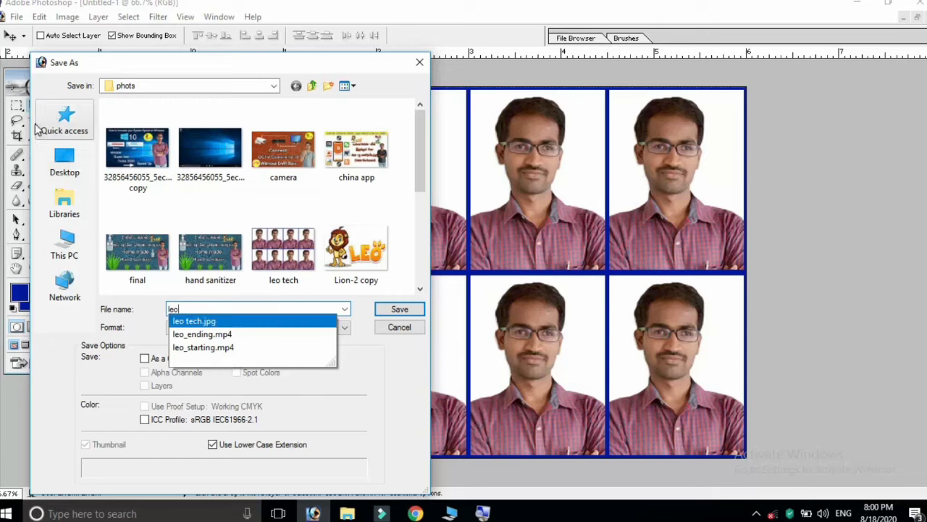
Step: Save leo.jpg to the Desktop at 12 Maximum JPEG quality, then show the desktop
{"action": "left_click", "coordinate": [72, 176]}
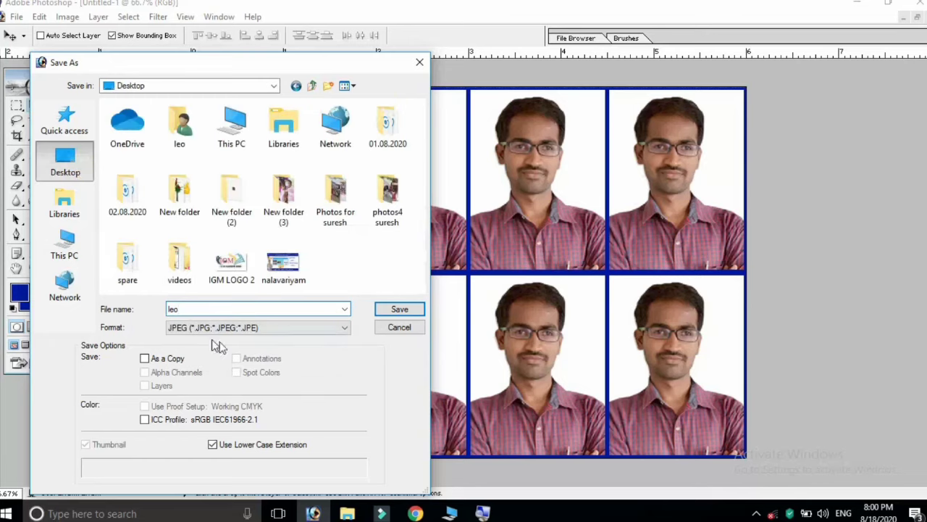
{"action": "left_click", "coordinate": [399, 309]}
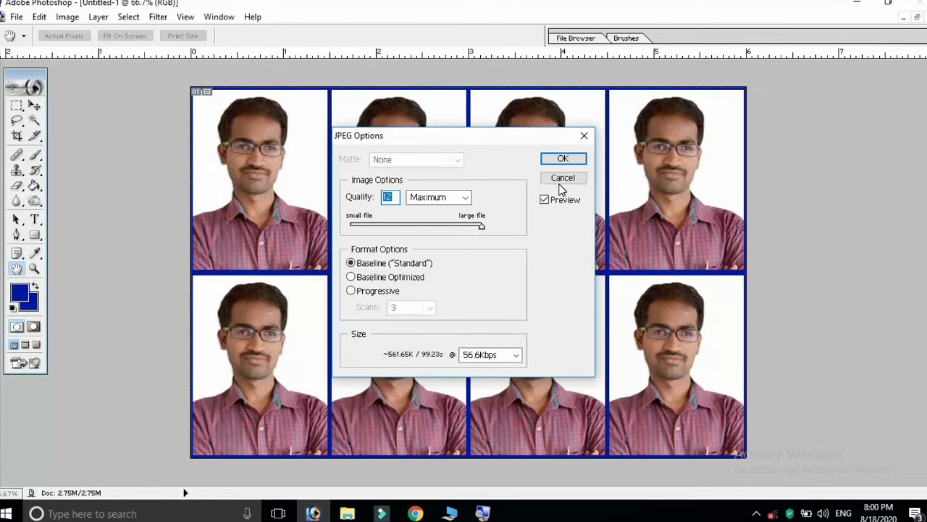
{"action": "left_click", "coordinate": [562, 160]}
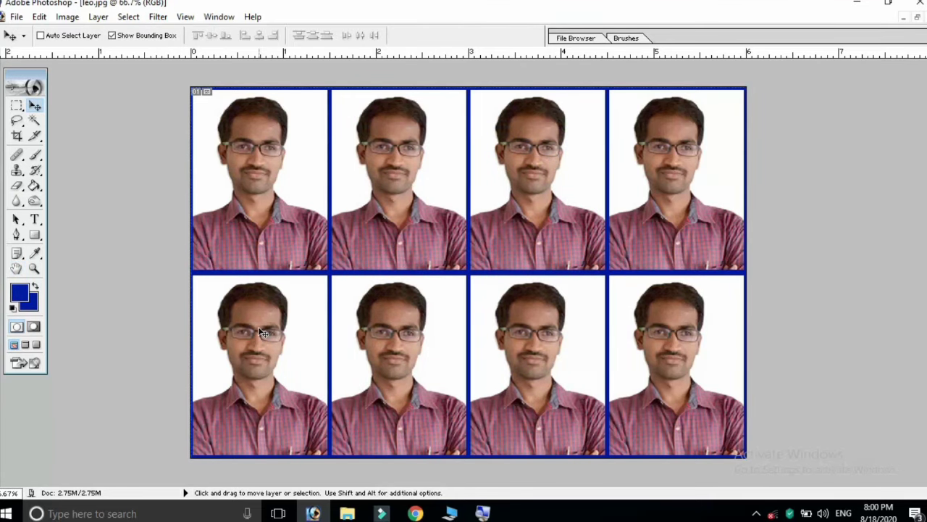
{"action": "key", "text": "super+d"}
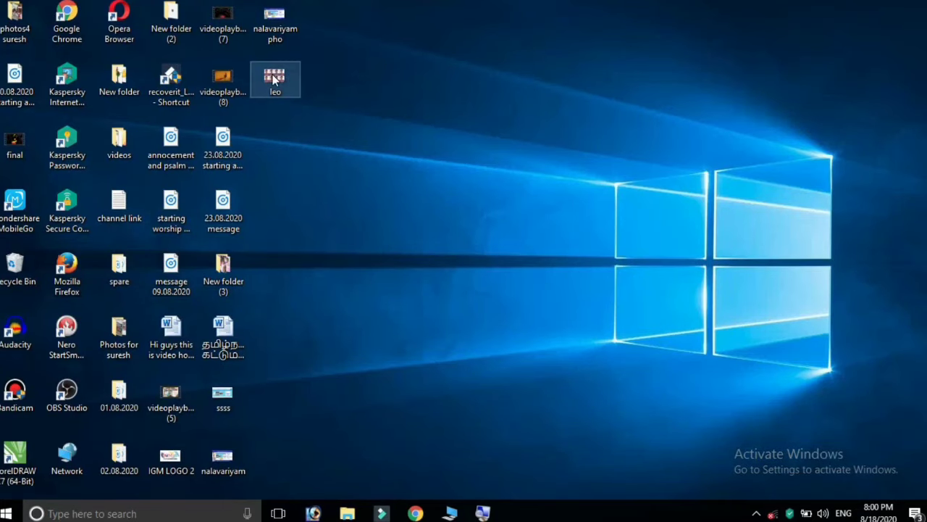
Step: Open leo.jpg from the desktop in Photos and hide the viewer bars to show all eight photos
{"action": "double_click", "coordinate": [273, 75]}
{"action": "right_click", "coordinate": [283, 65]}
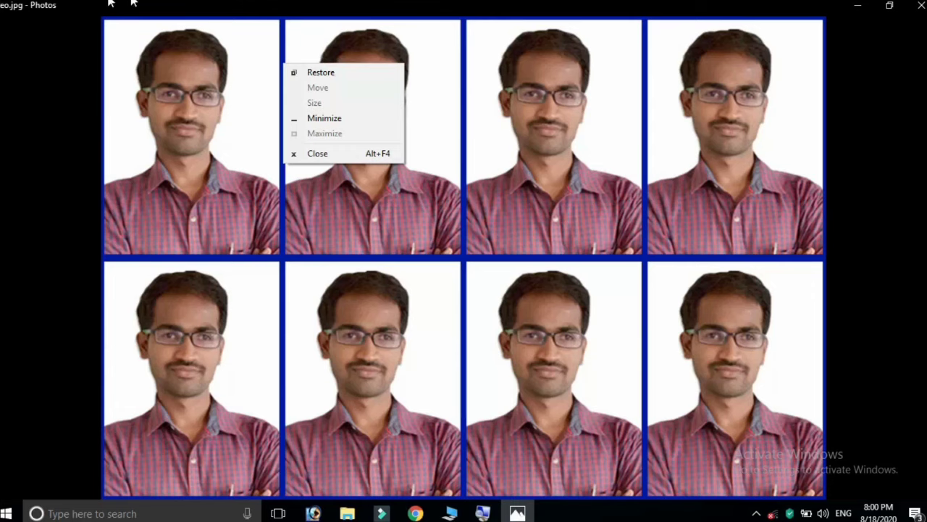
{"action": "left_click", "coordinate": [858, 292]}
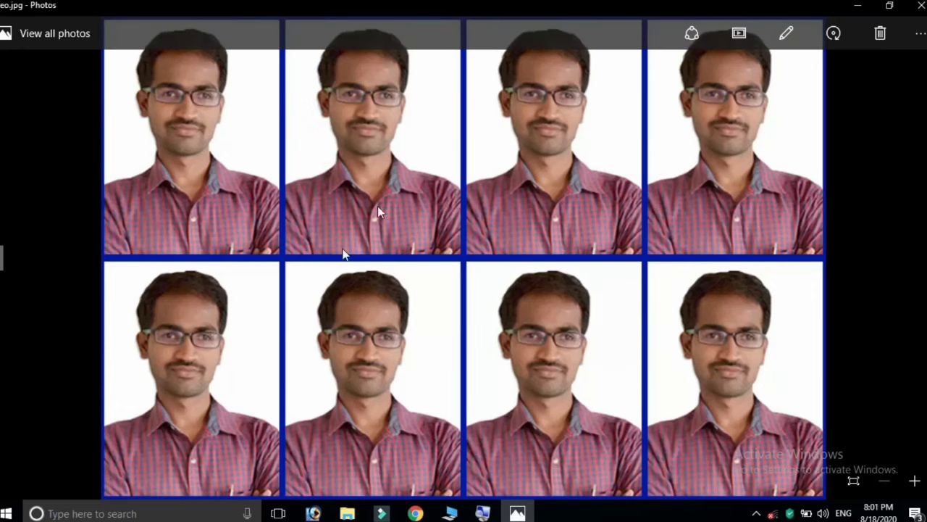
{"action": "left_click", "coordinate": [627, 164]}
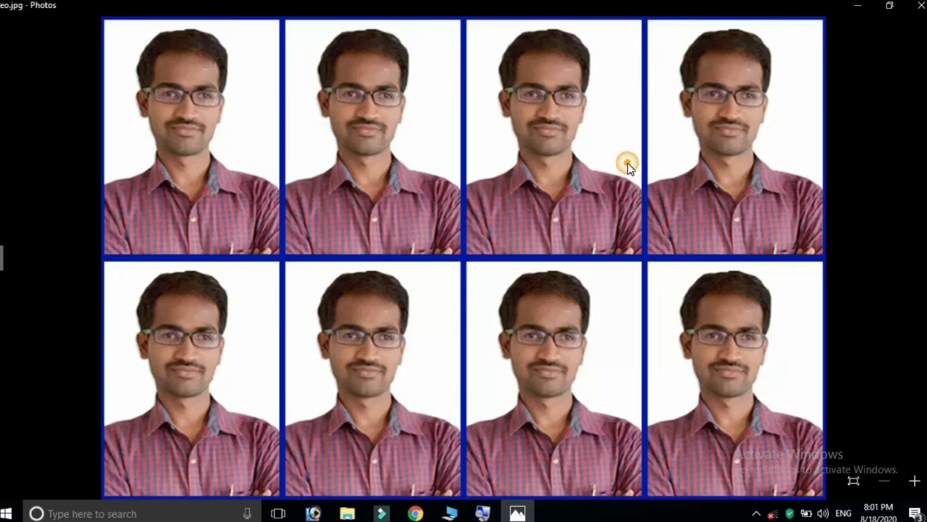